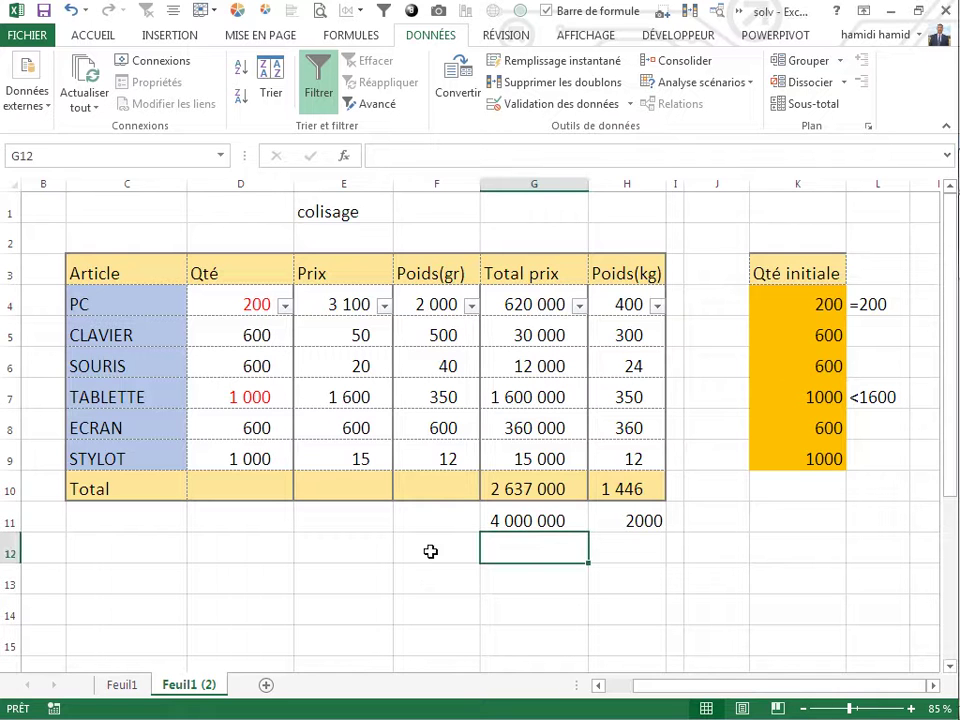
- Review the table targets: 2000 weight in H11, 4 000 000 price in G11, PC 200, TABLETTE 1000 (<1600)
left_click(430, 552)
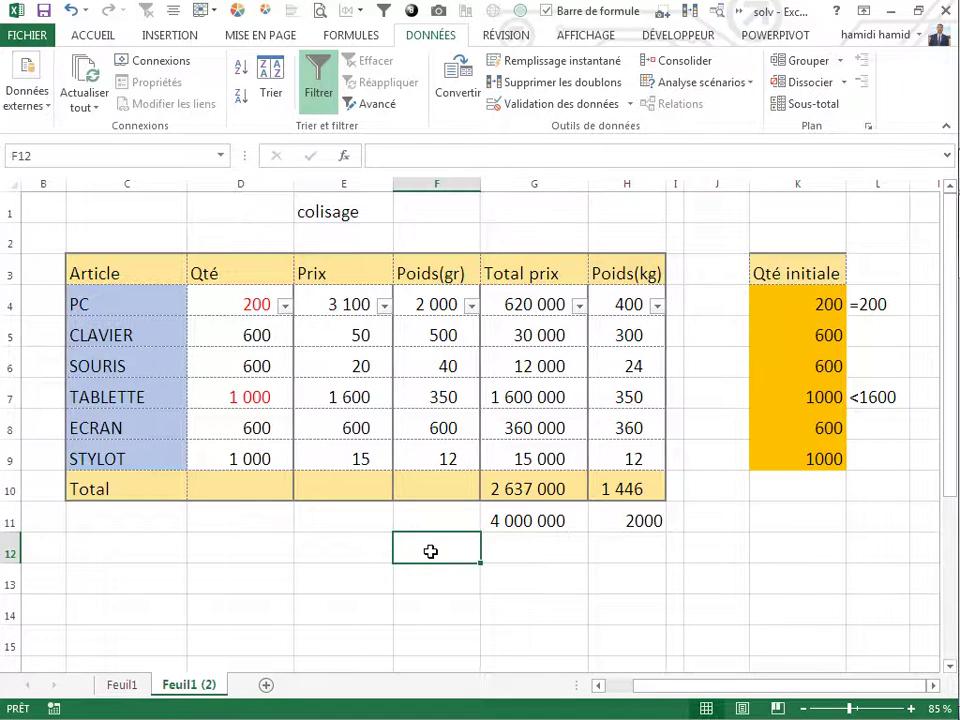
left_click(348, 581)
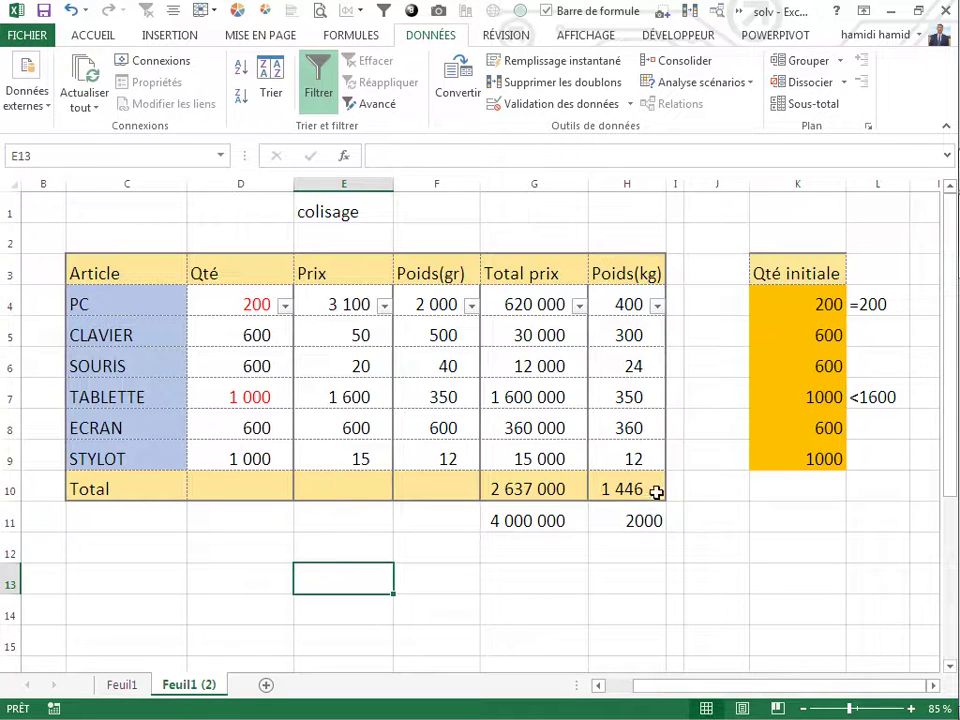
left_click(724, 518)
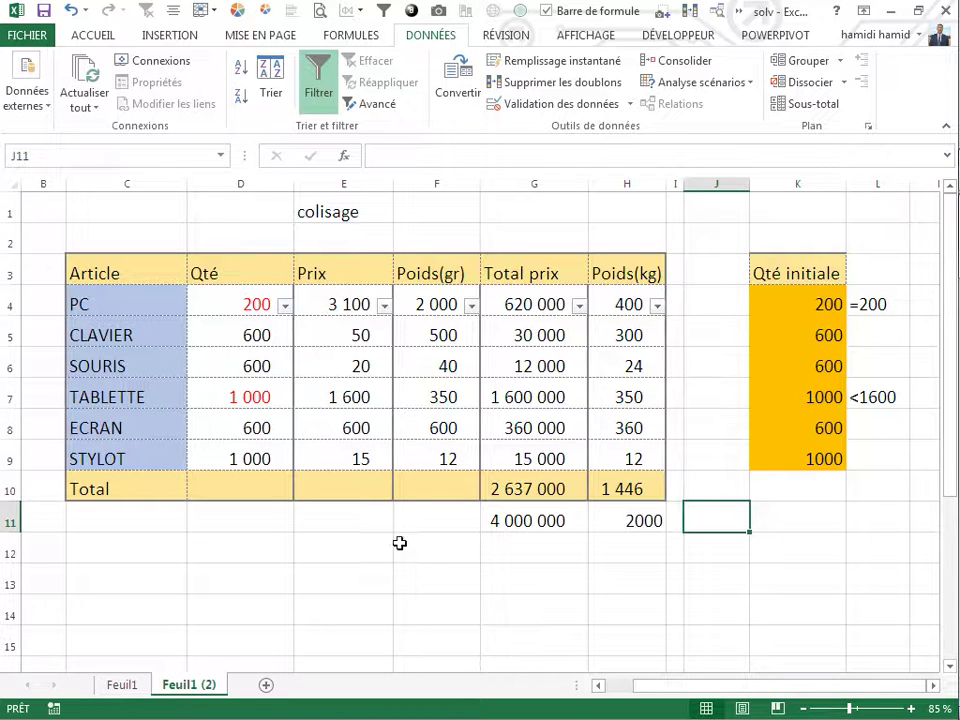
left_click(631, 521)
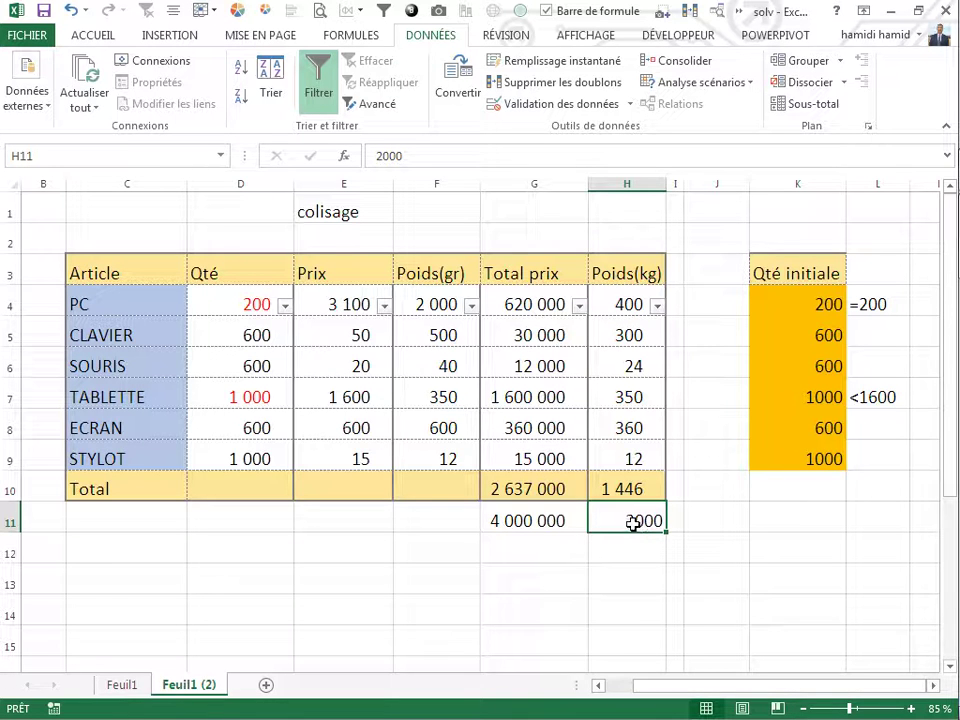
left_click(517, 521)
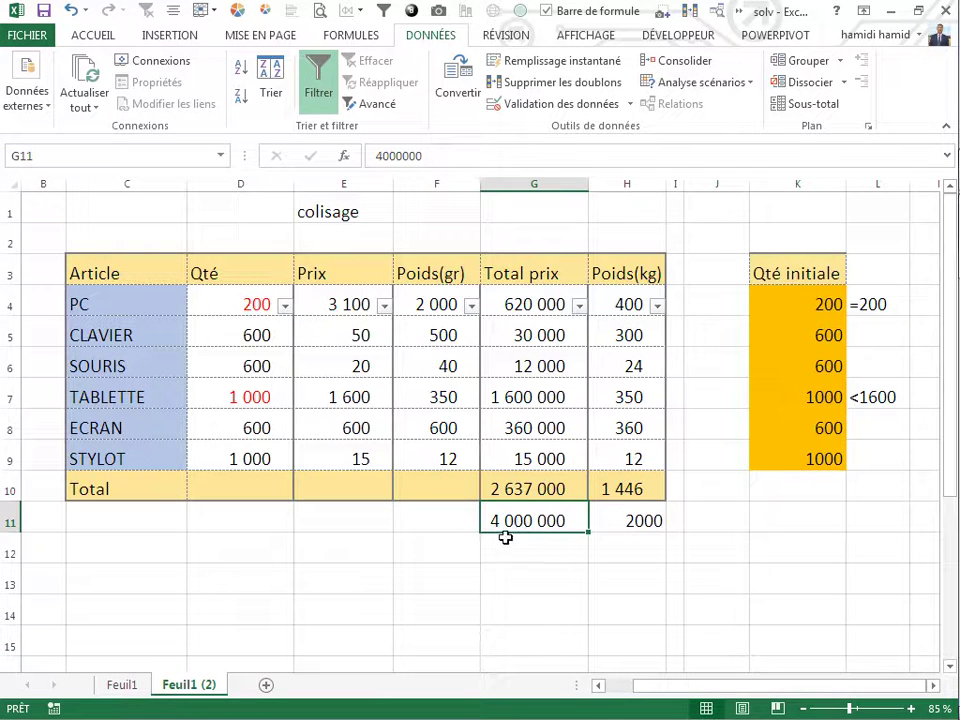
left_click(538, 557)
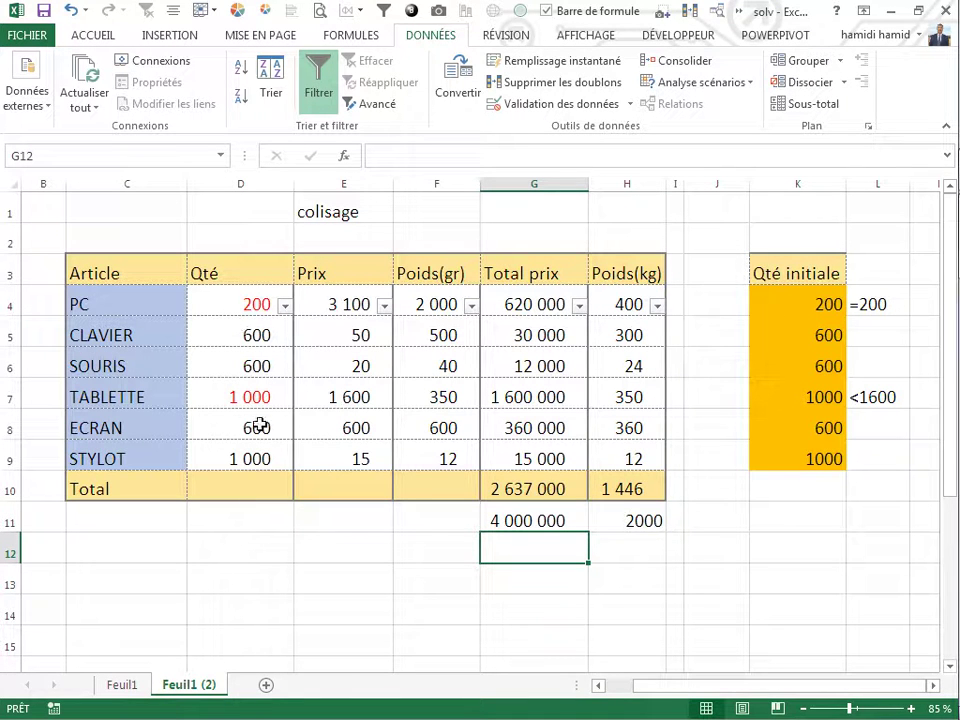
left_click(527, 516)
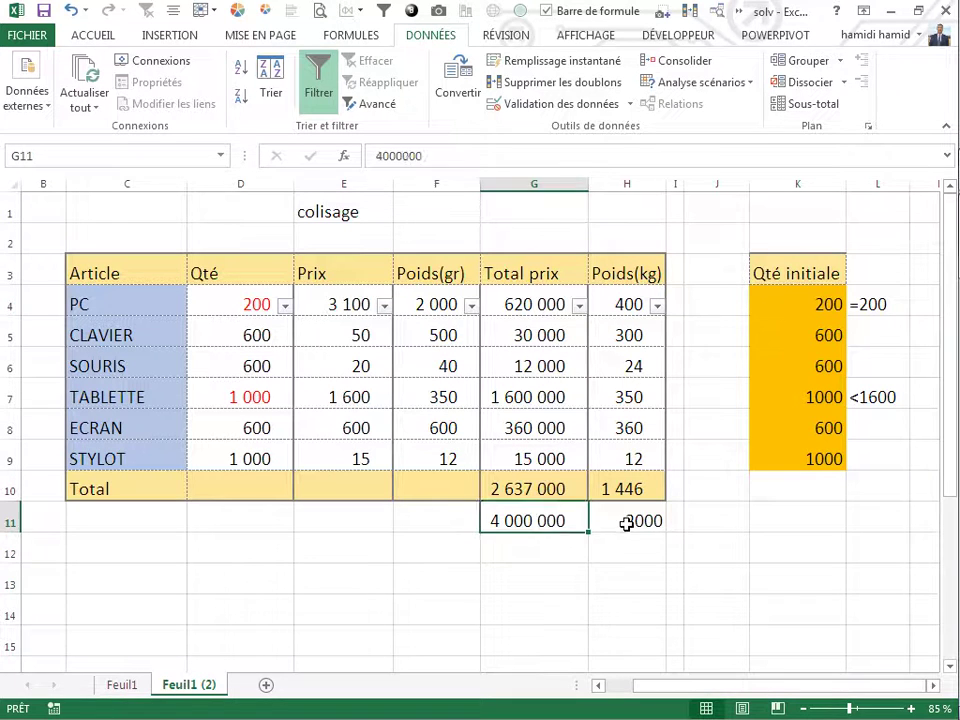
left_click(626, 521)
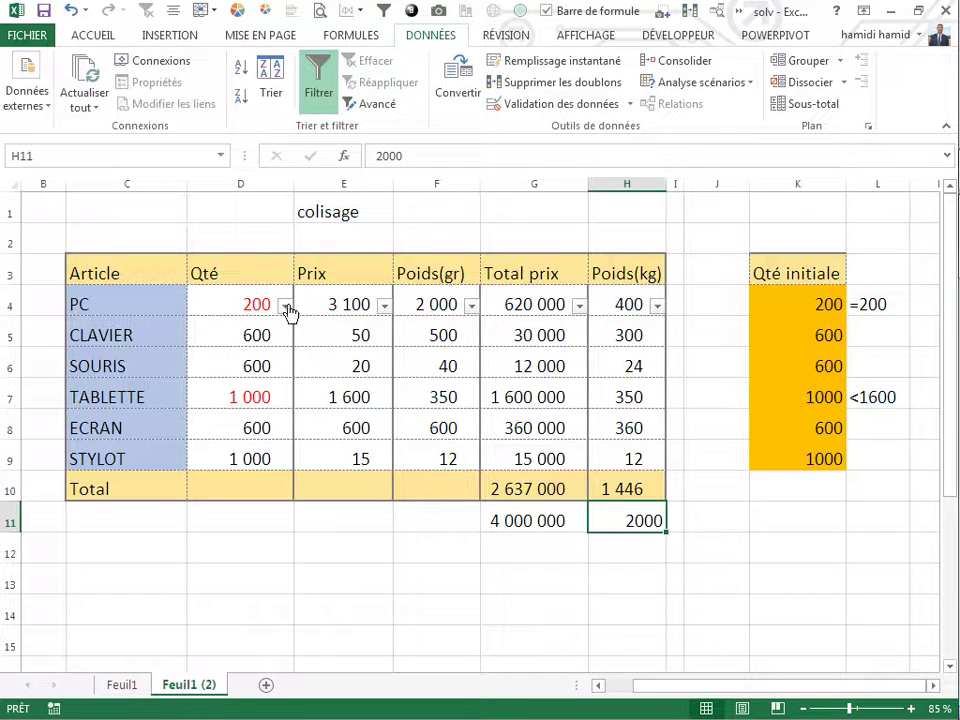
left_click(270, 308)
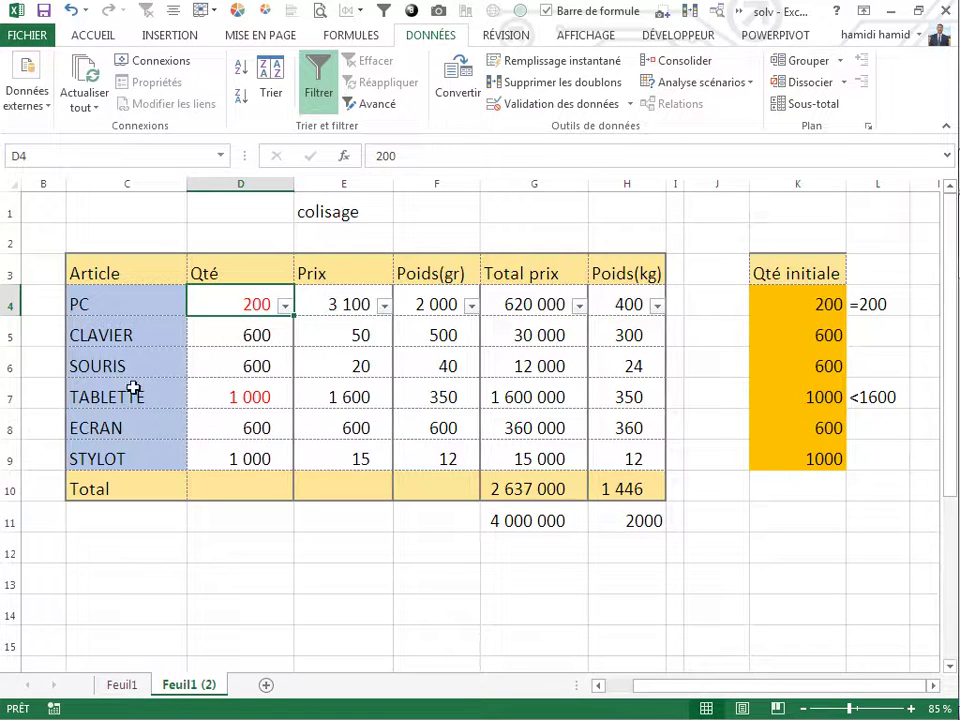
left_click(236, 394)
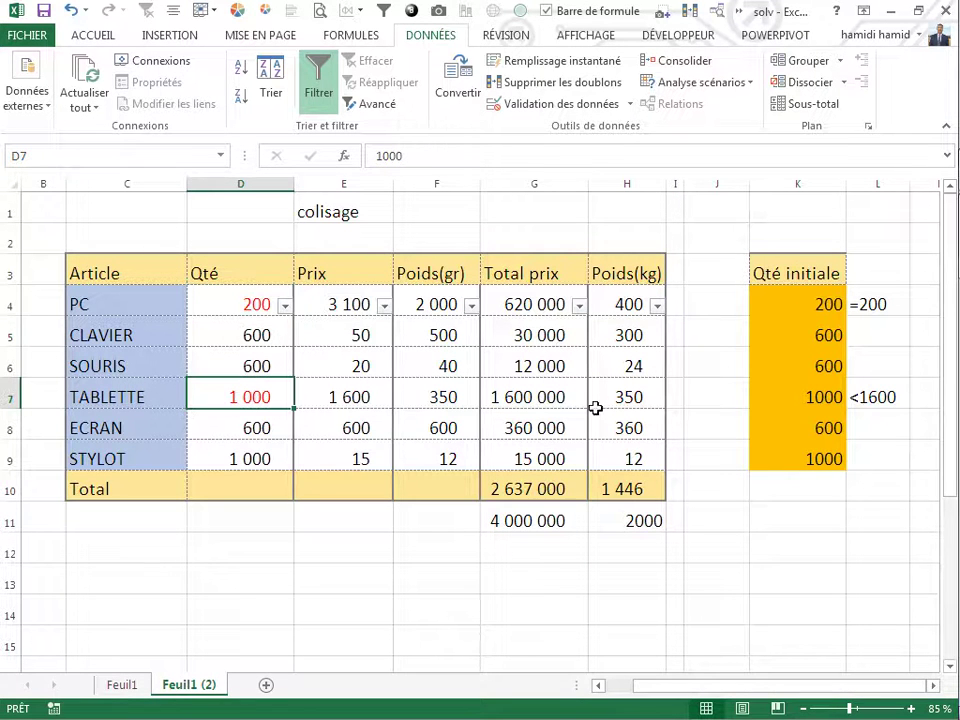
left_click(878, 397)
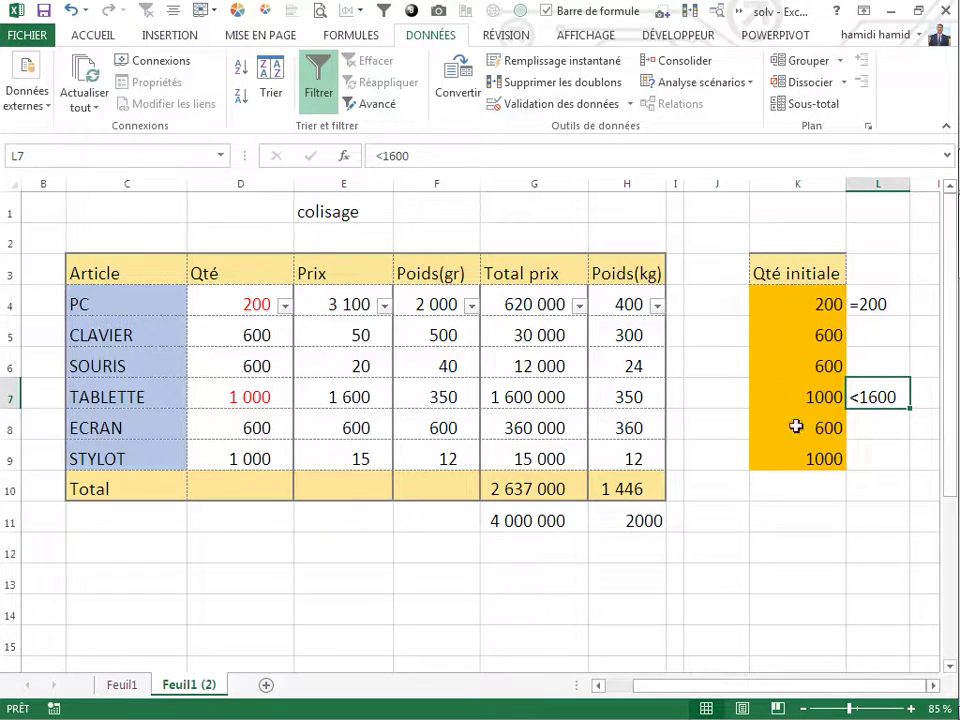
left_click(479, 574)
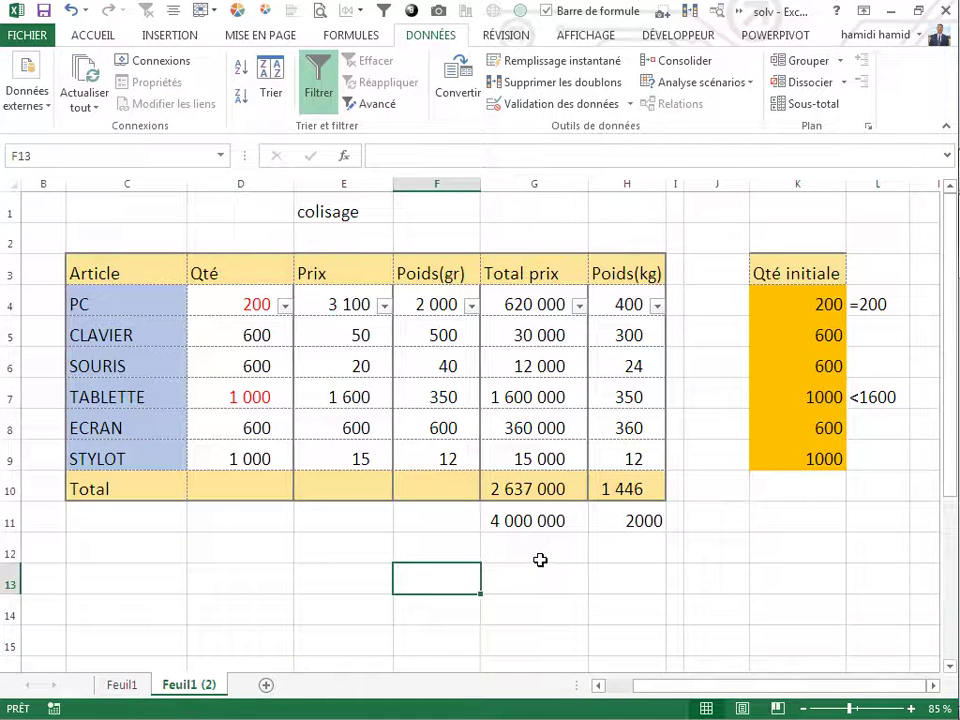
- Tick Complément Solver in the Excel add-ins manager and confirm with OK
left_click(28, 34)
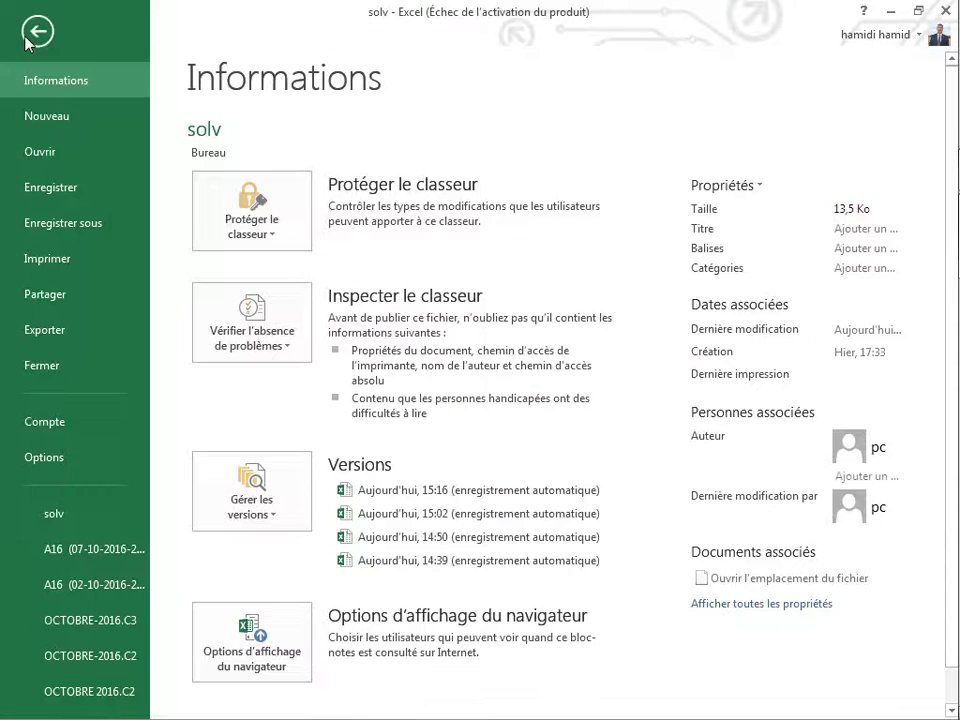
key("Escape")
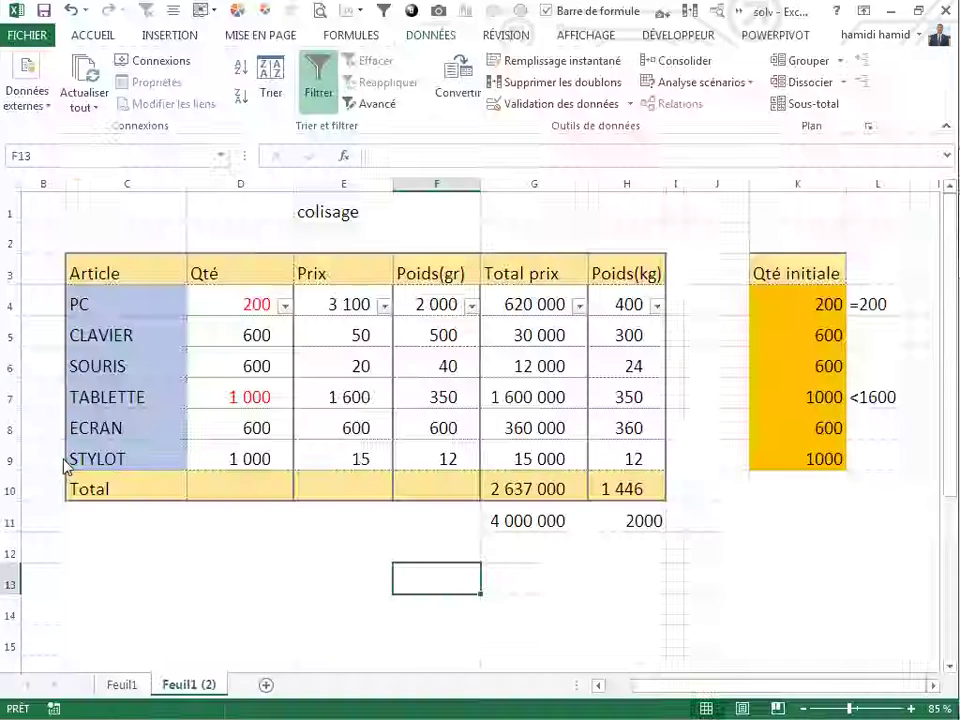
left_click(79, 265)
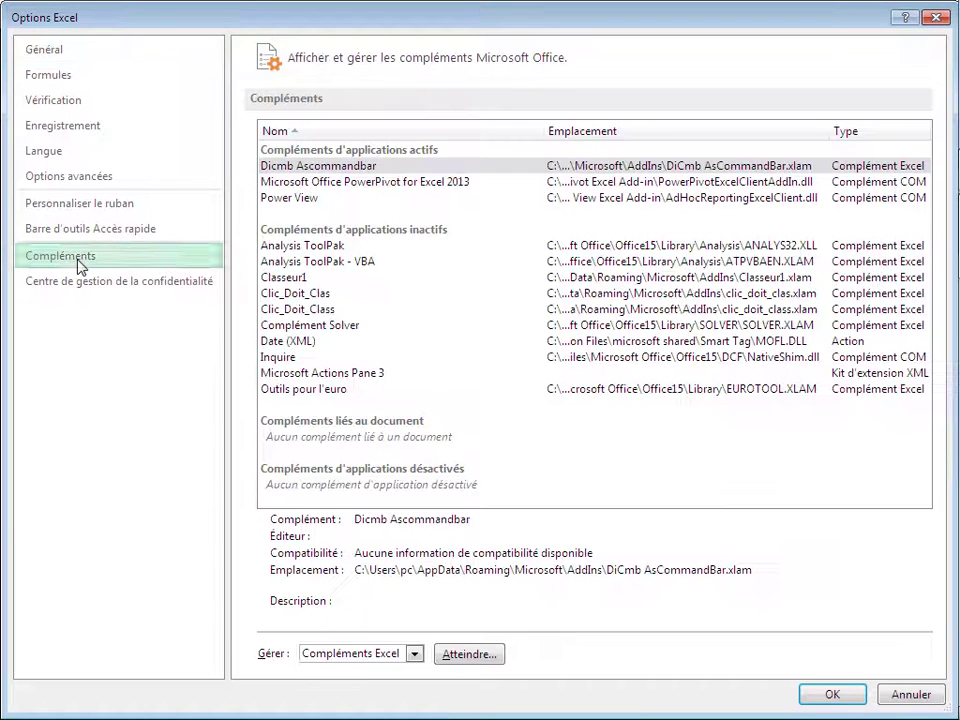
left_click(467, 655)
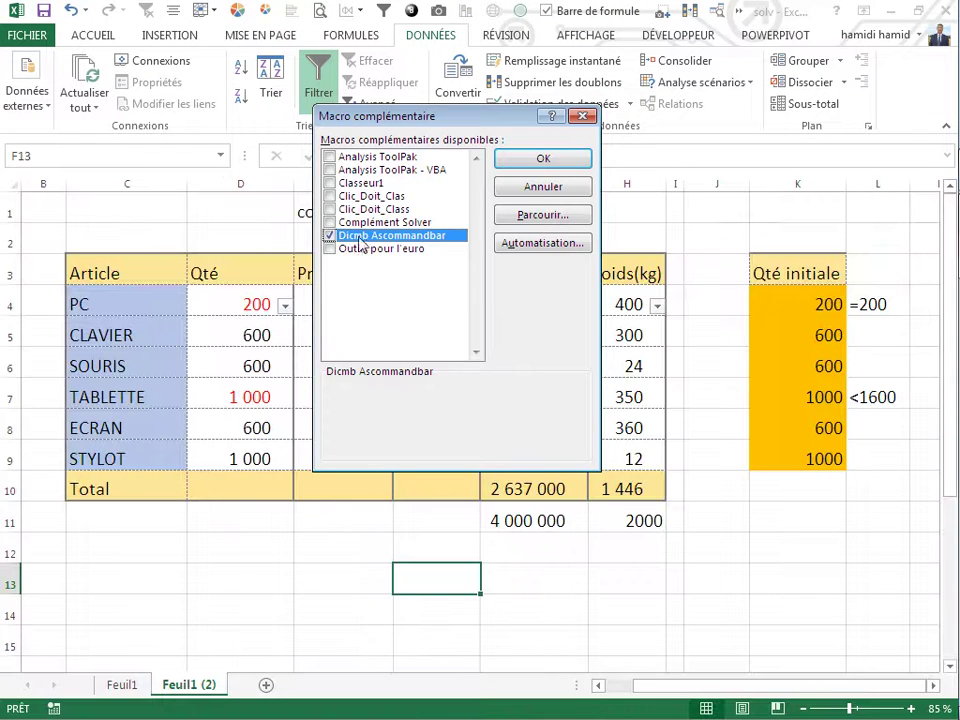
left_click_drag(490, 118, 494, 214)
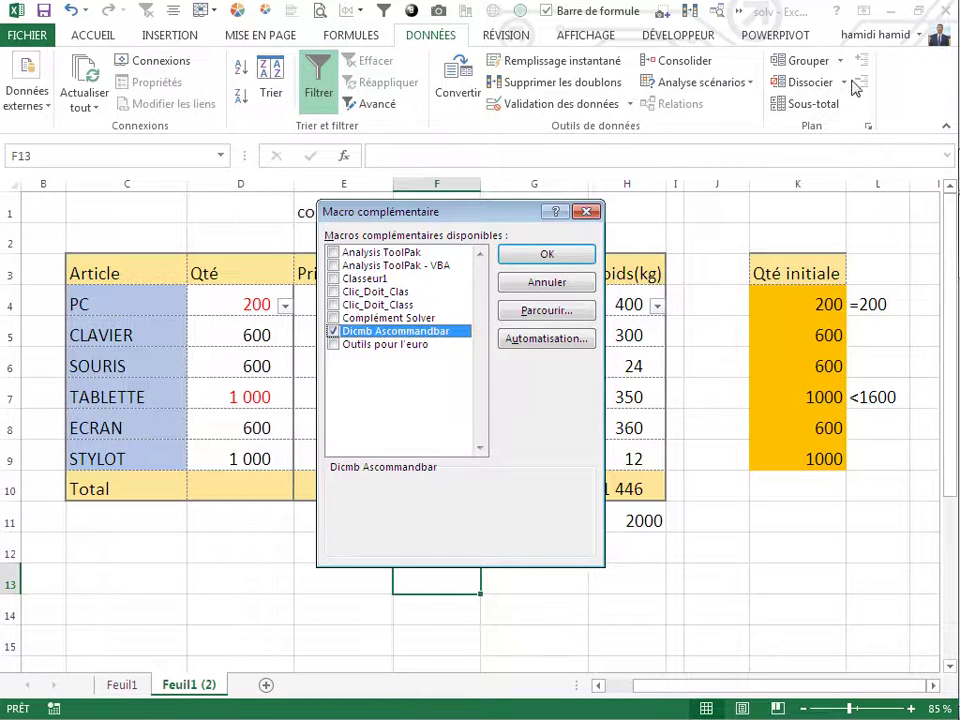
left_click(333, 318)
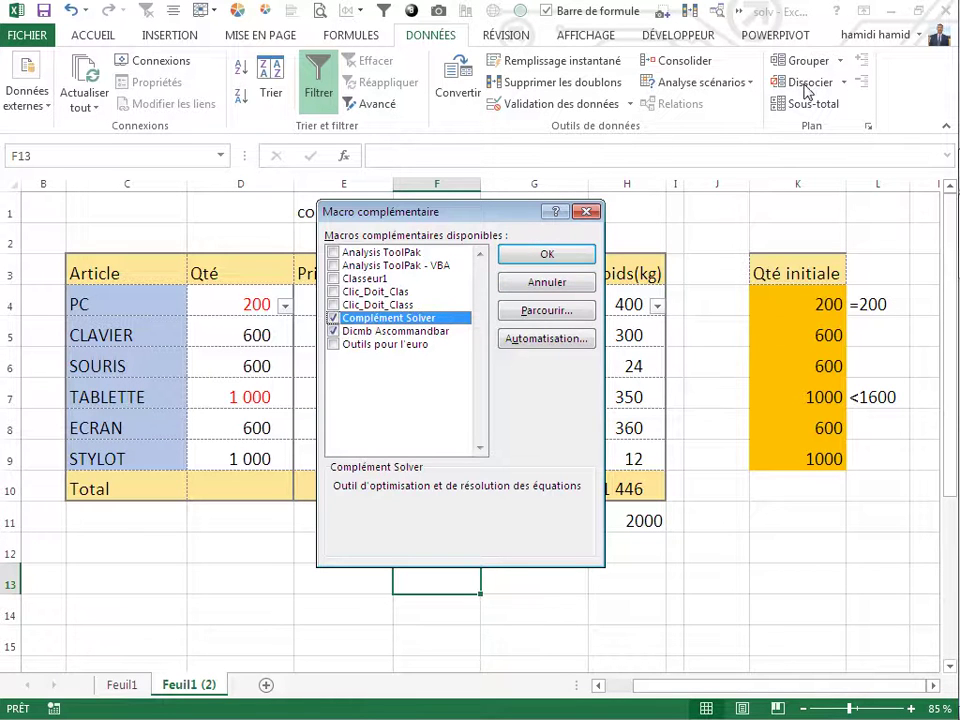
left_click(543, 258)
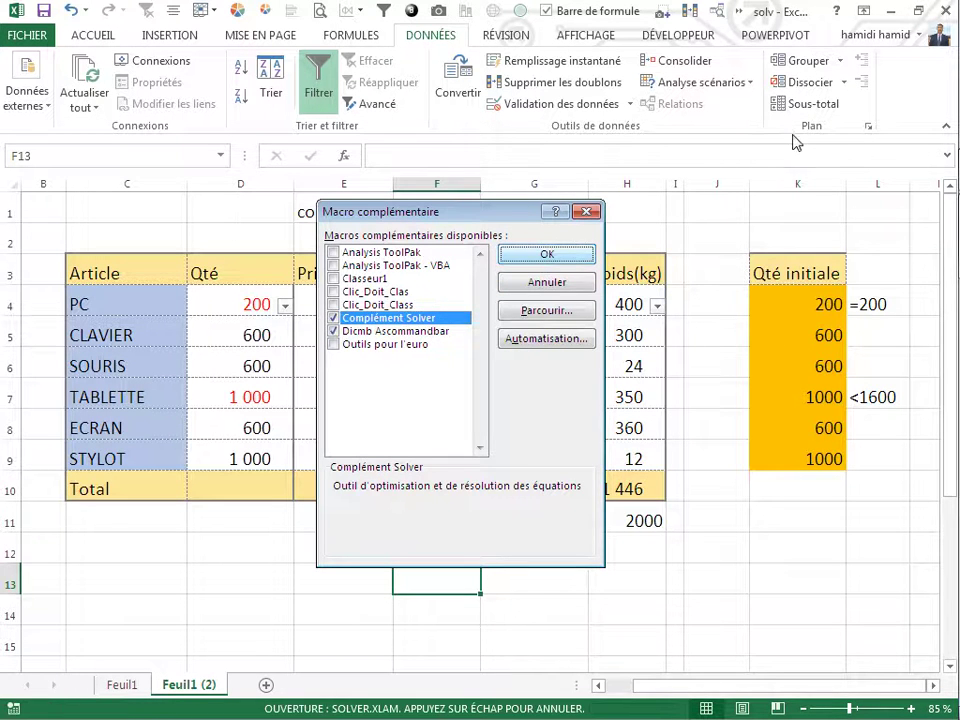
- In Solver parameters, set the objective to $H$4 and the variable cells to the quantities $D$4:$D$9
left_click(705, 218)
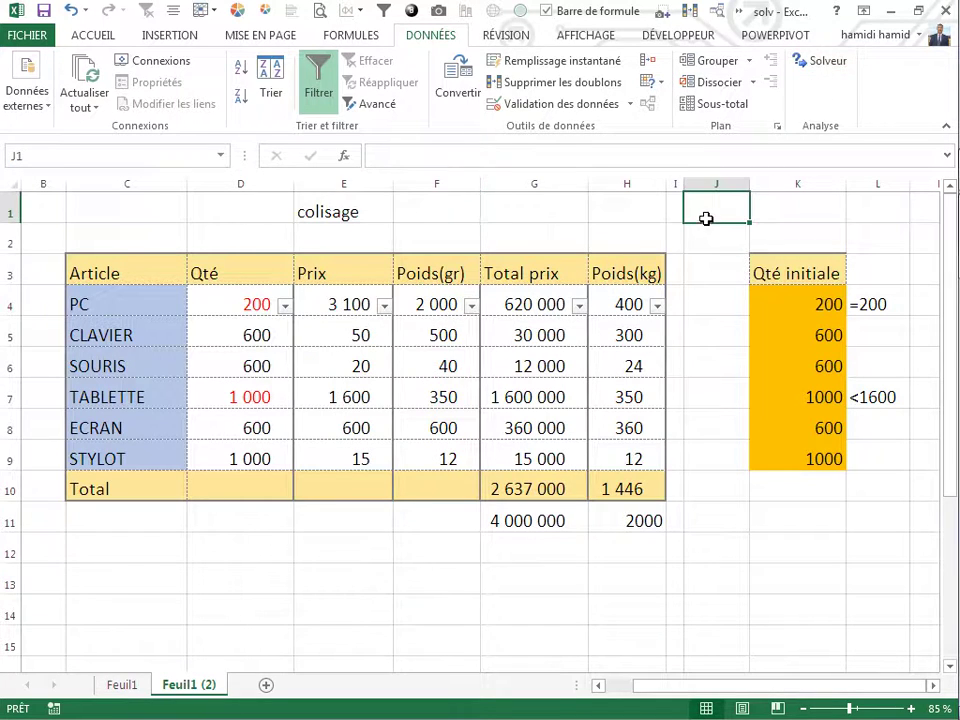
left_click(818, 62)
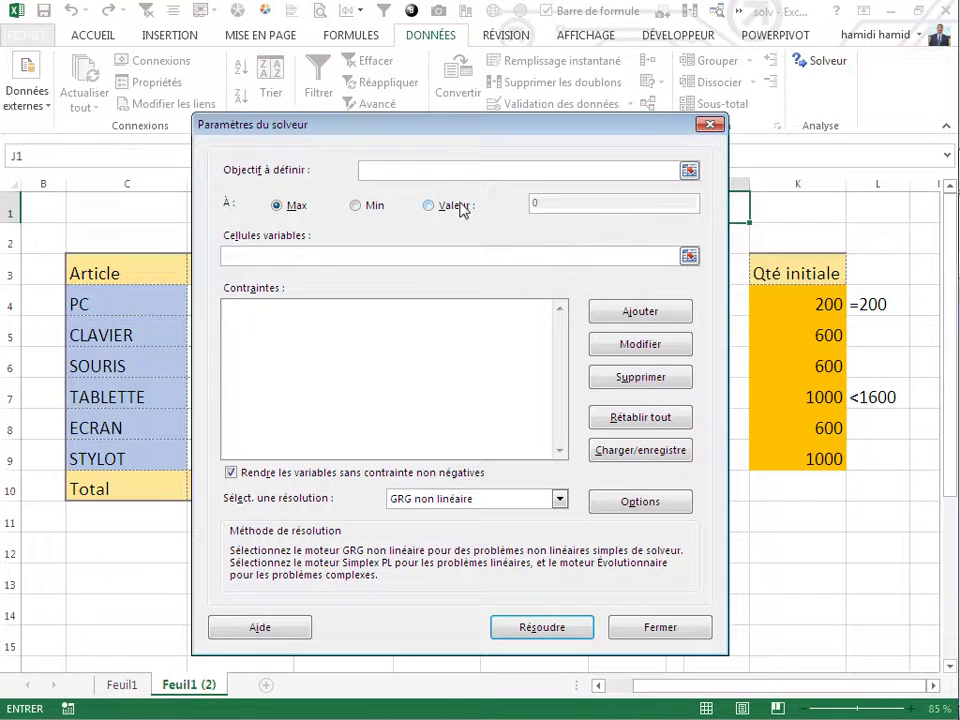
mouse_move(457, 133)
left_mouse_down()
mouse_move(392, 268)
mouse_move(288, 233)
left_mouse_up()
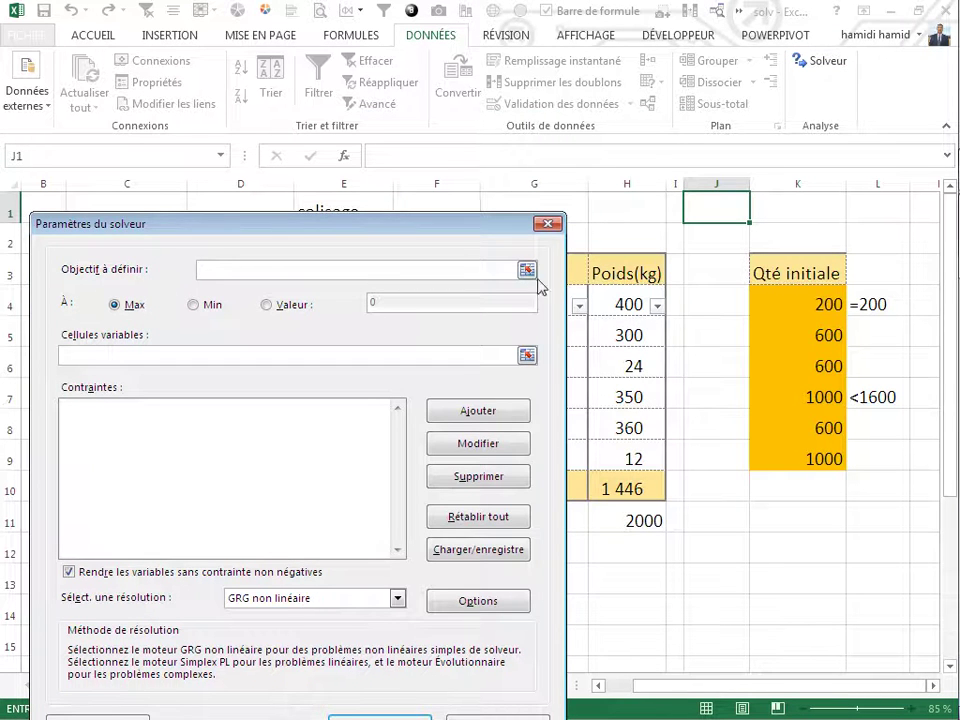
mouse_move(487, 228)
left_mouse_down()
mouse_move(525, 347)
mouse_move(490, 333)
left_mouse_up()
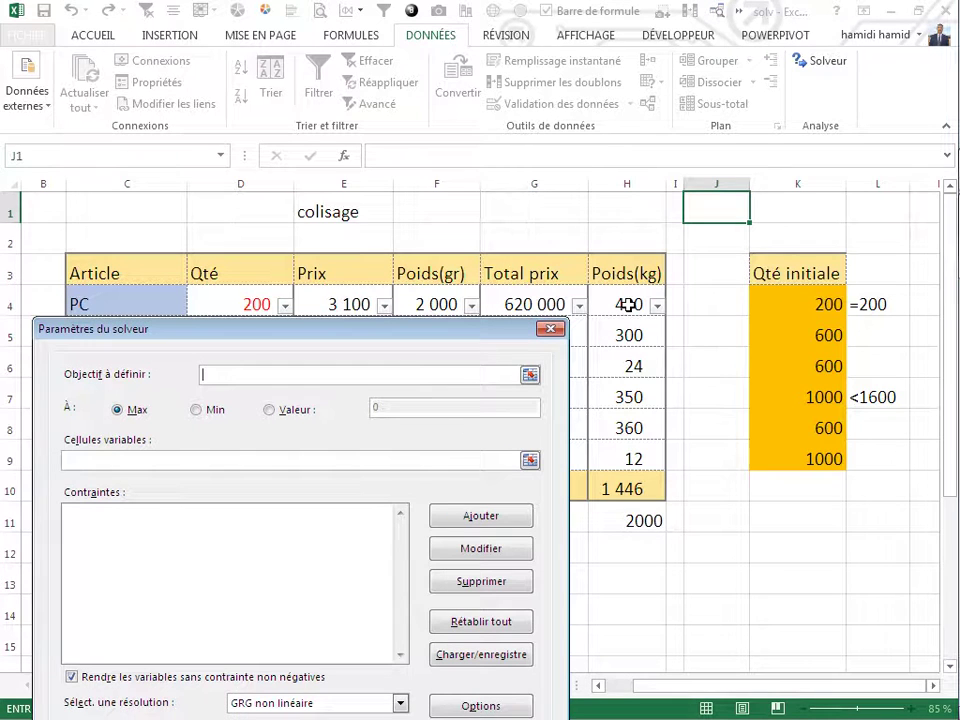
left_click(628, 305)
mouse_move(475, 334)
left_mouse_down()
mouse_move(770, 247)
mouse_move(858, 186)
left_mouse_up()
left_click(484, 313)
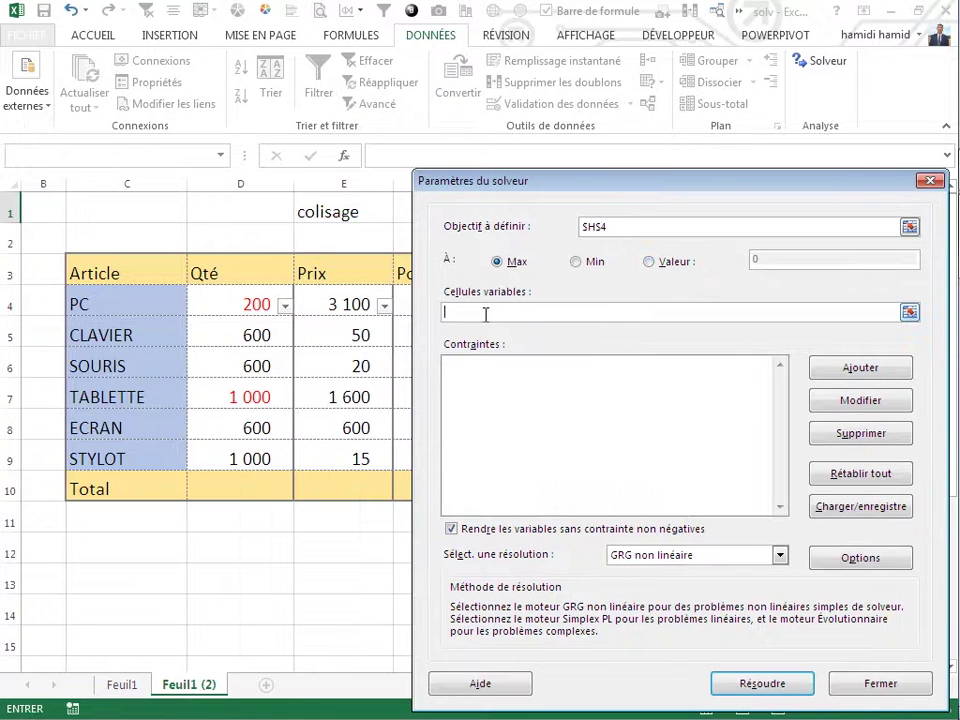
left_click_drag(220, 299, 238, 456)
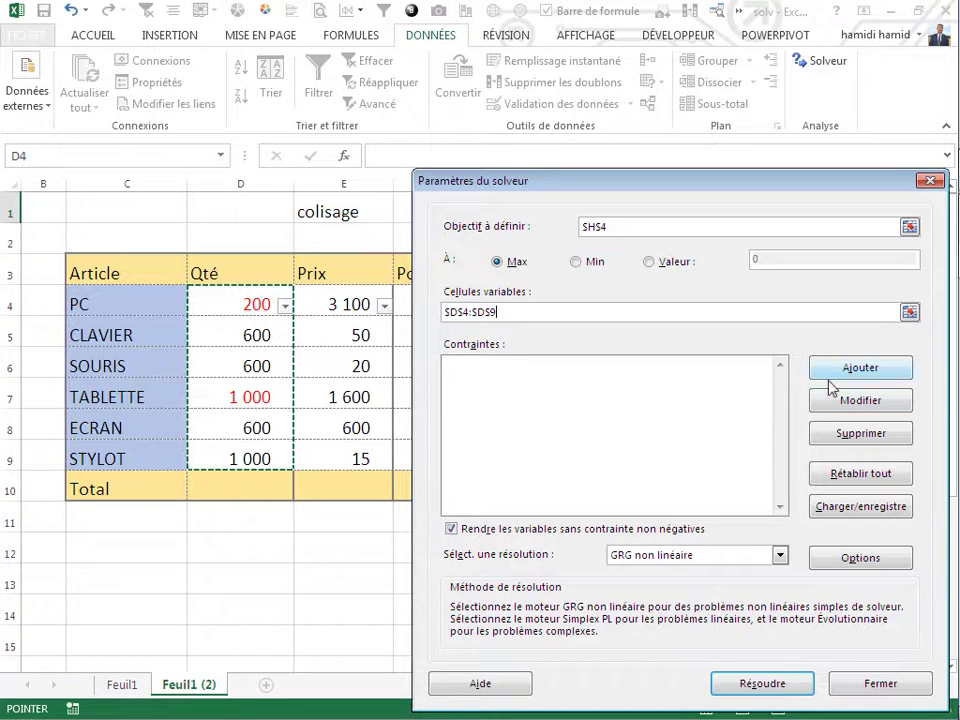
mouse_move(763, 188)
left_mouse_down()
mouse_move(497, 130)
mouse_move(350, 66)
left_mouse_up()
- Add the constraint total price $G$10 = $G$11
left_click(433, 260)
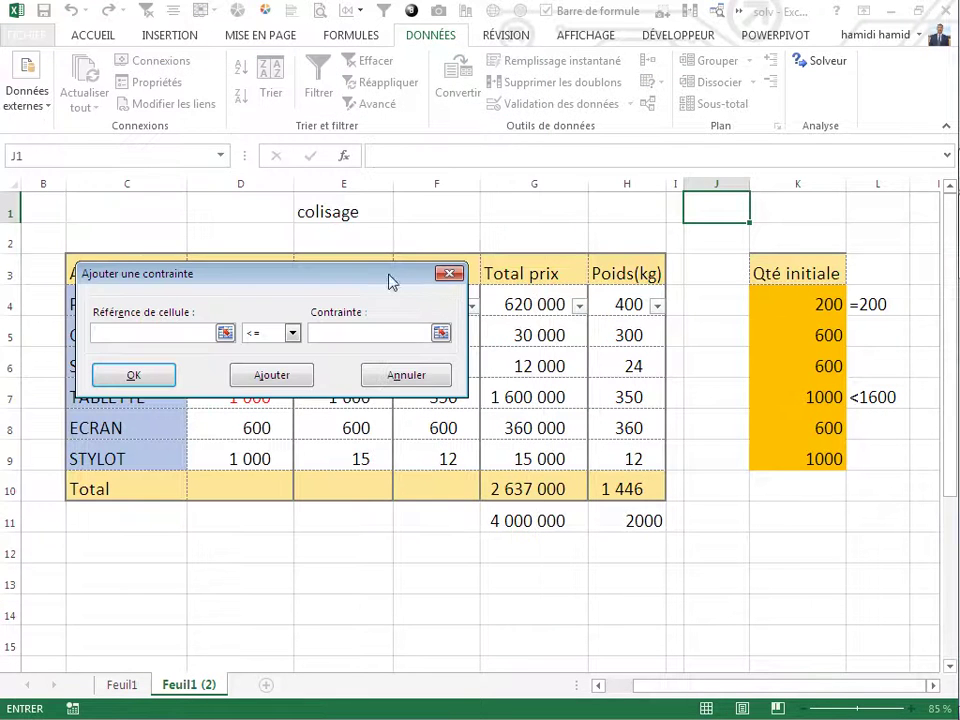
left_click_drag(392, 281, 531, 204)
left_click(537, 488)
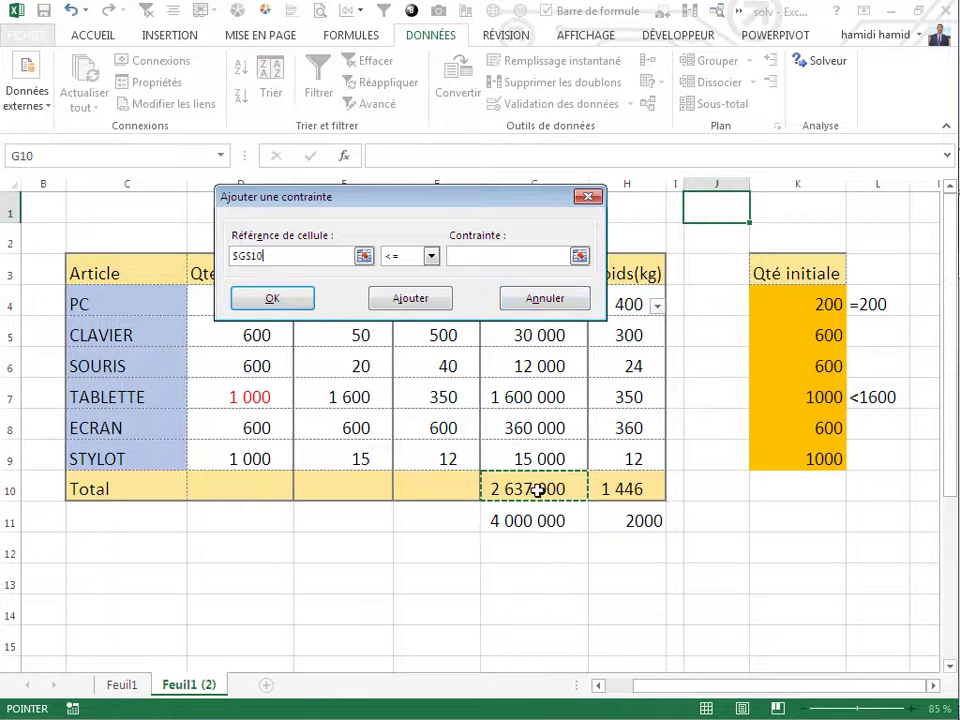
left_click_drag(529, 204, 531, 149)
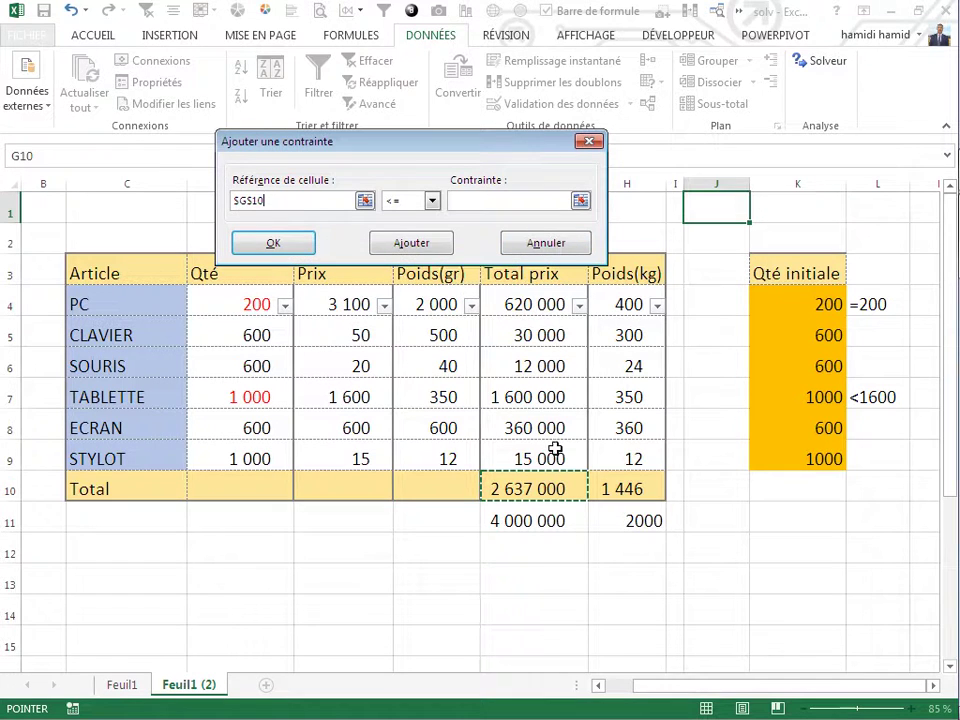
left_click(432, 201)
left_click(400, 229)
left_click(470, 201)
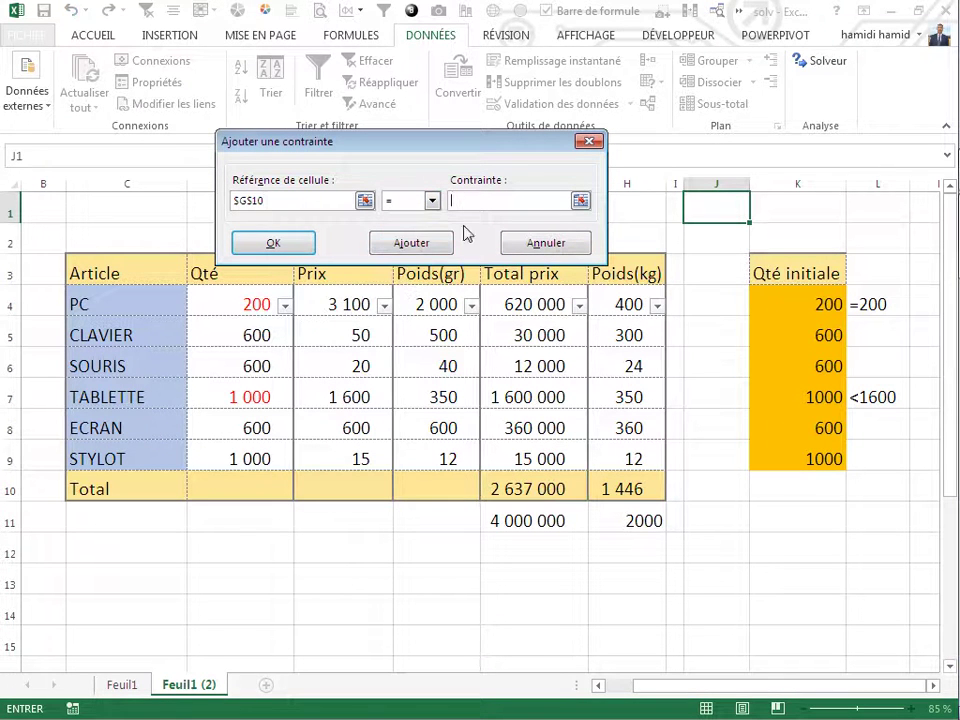
left_click(540, 520)
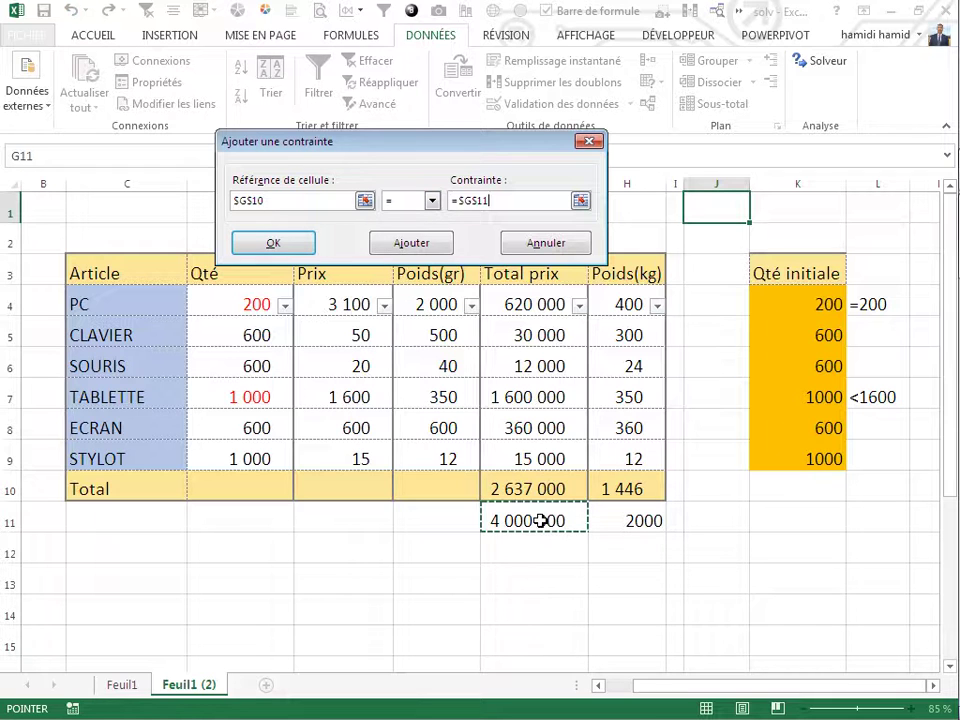
left_click(399, 243)
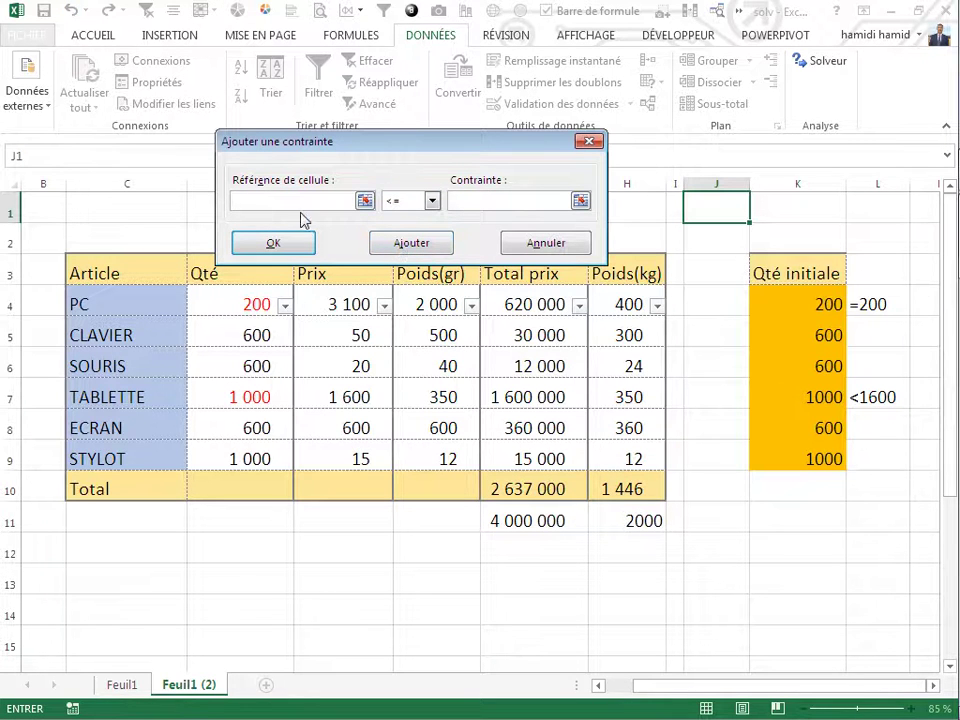
- Add the constraint total weight $H$10 <= $H$11, correcting a wrongly picked cell
left_click(632, 489)
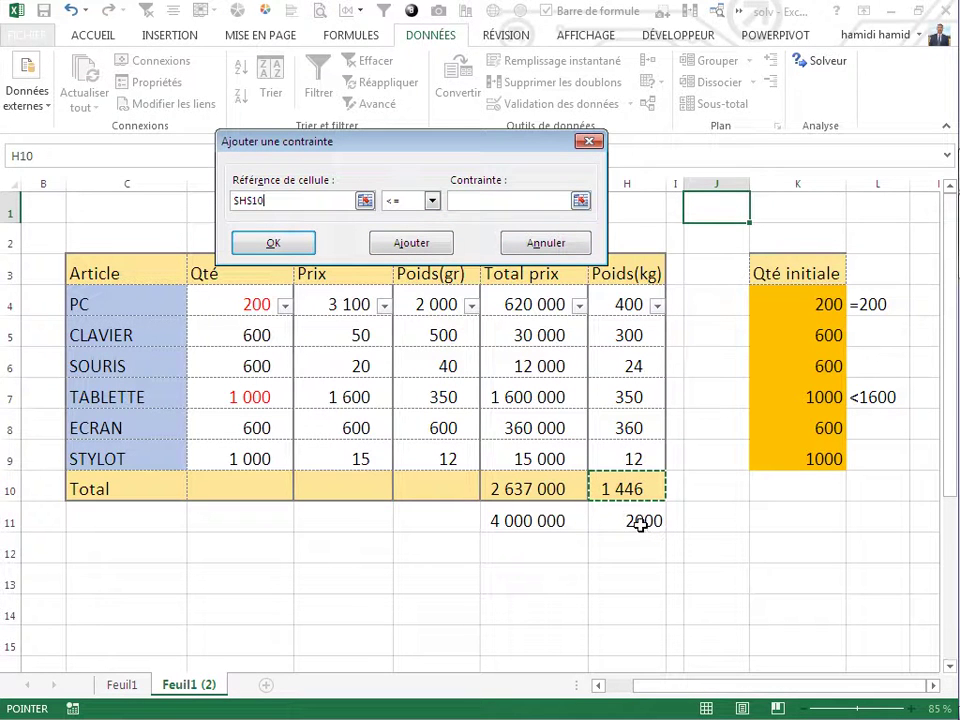
left_click(638, 524)
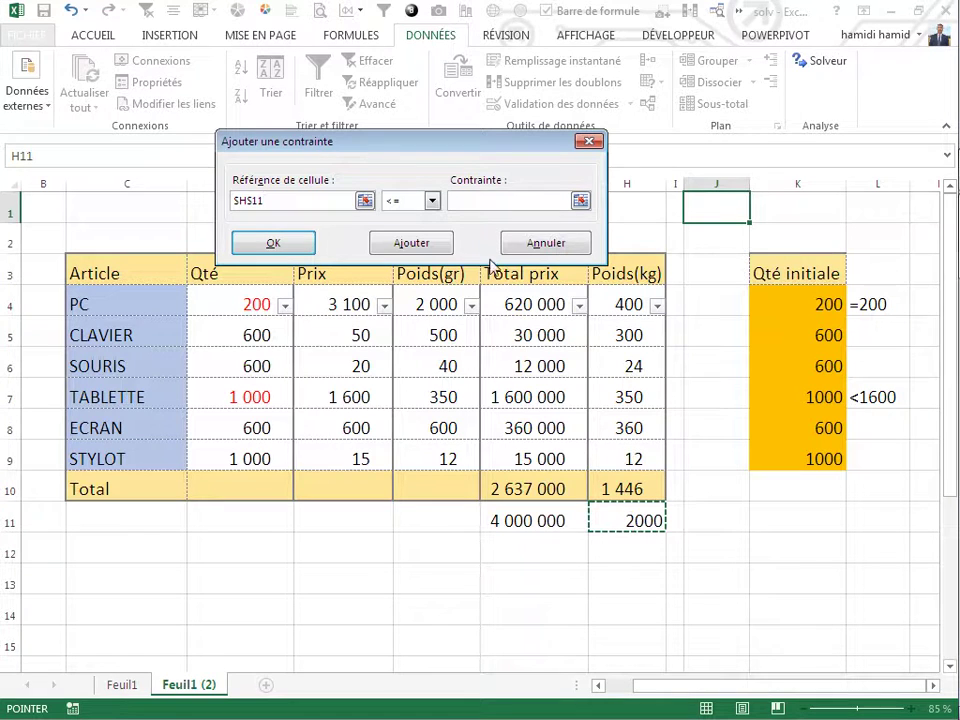
double_click(308, 203)
key("BackSpace")
left_click(632, 482)
left_click(476, 200)
left_click(627, 521)
left_click(413, 250)
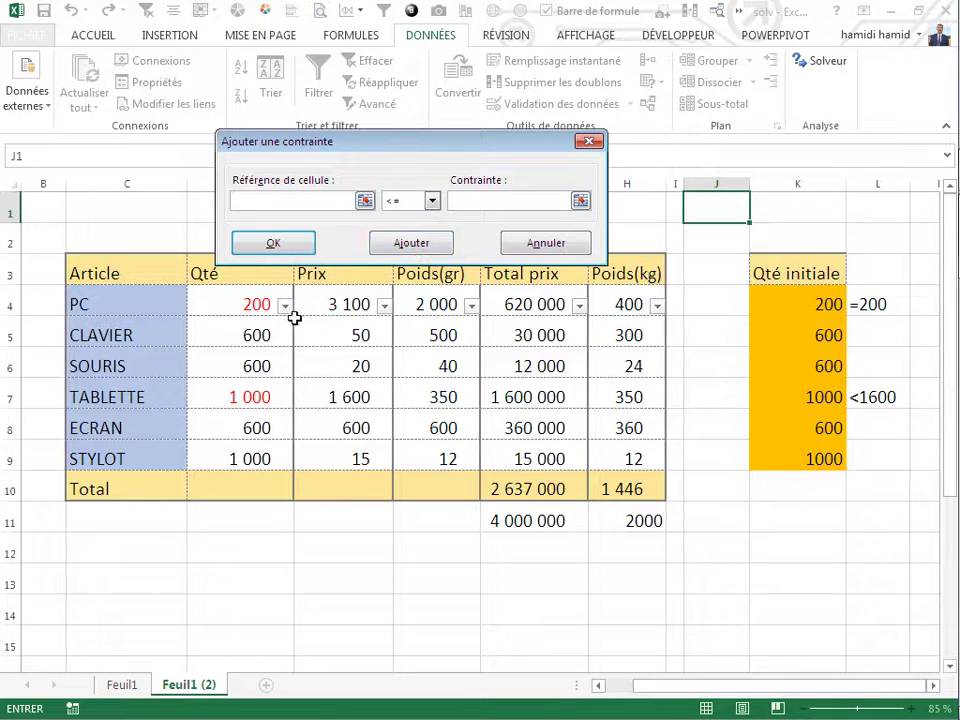
- Add the constraint fixing the PC quantity $D$4 = 200
left_click(246, 302)
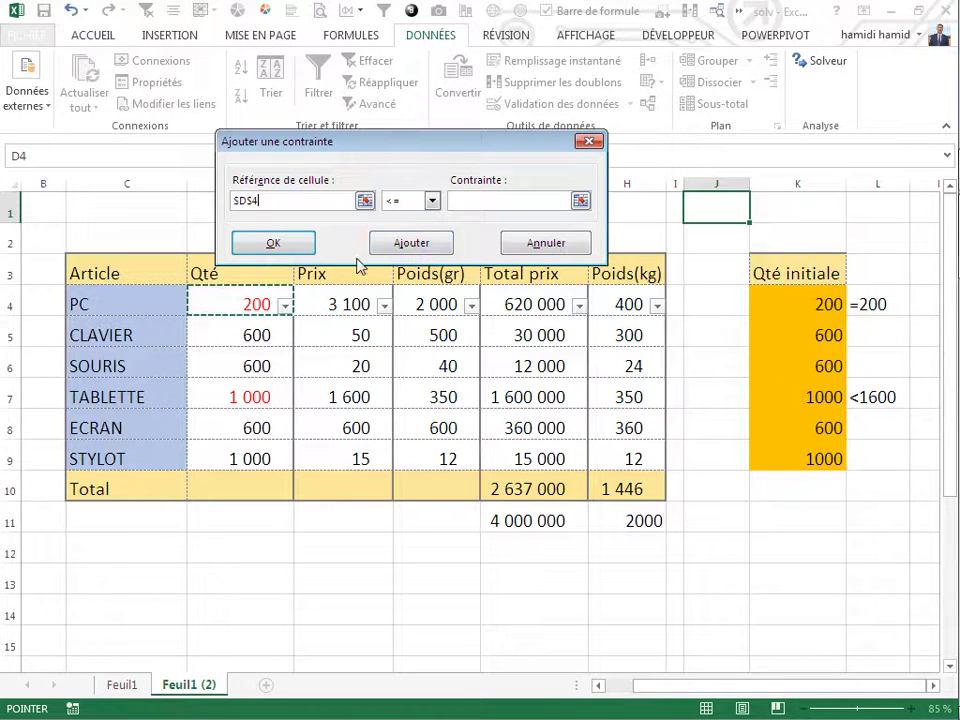
left_click(432, 201)
left_click(400, 219)
left_click(469, 204)
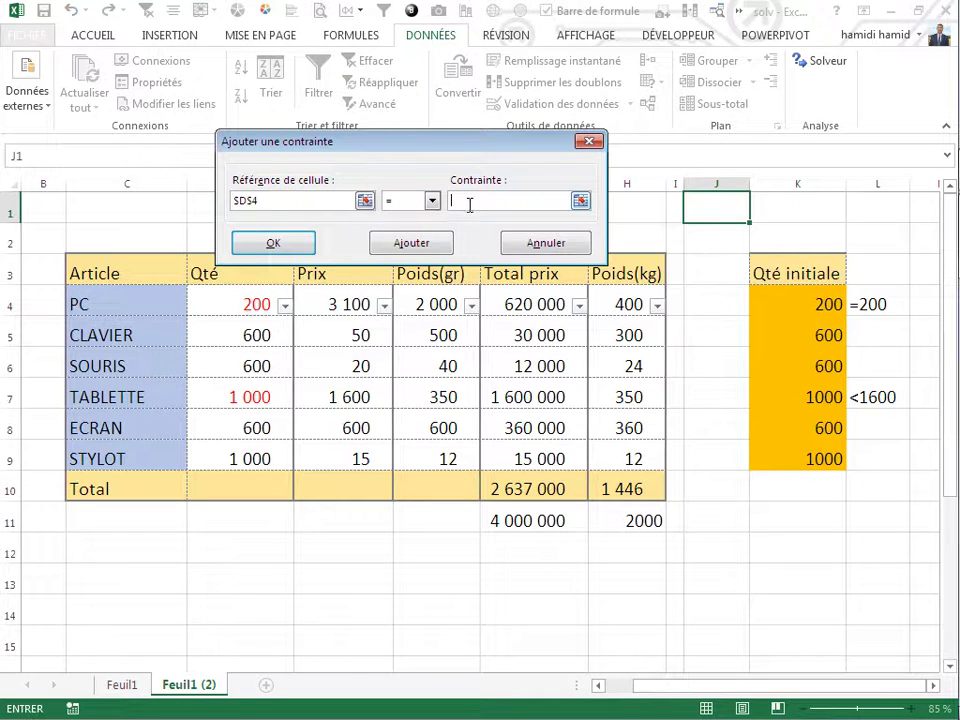
type("200")
left_click(414, 242)
- Enter the TABLETTE quantity limit $D$7 <= 1600 in a new constraint
left_click(262, 396)
left_click(471, 203)
type("1600")
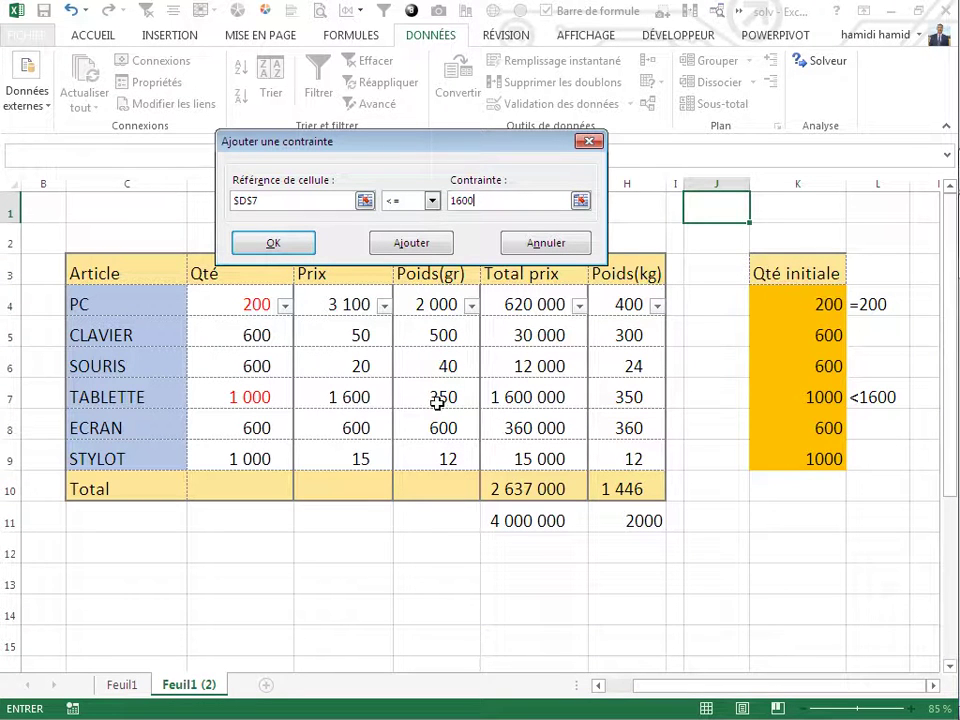
- Confirm $D$7 <= 1600, solve minimising H4, and keep the result: TABLETTE 1 600, weight 2 000
left_click(302, 247)
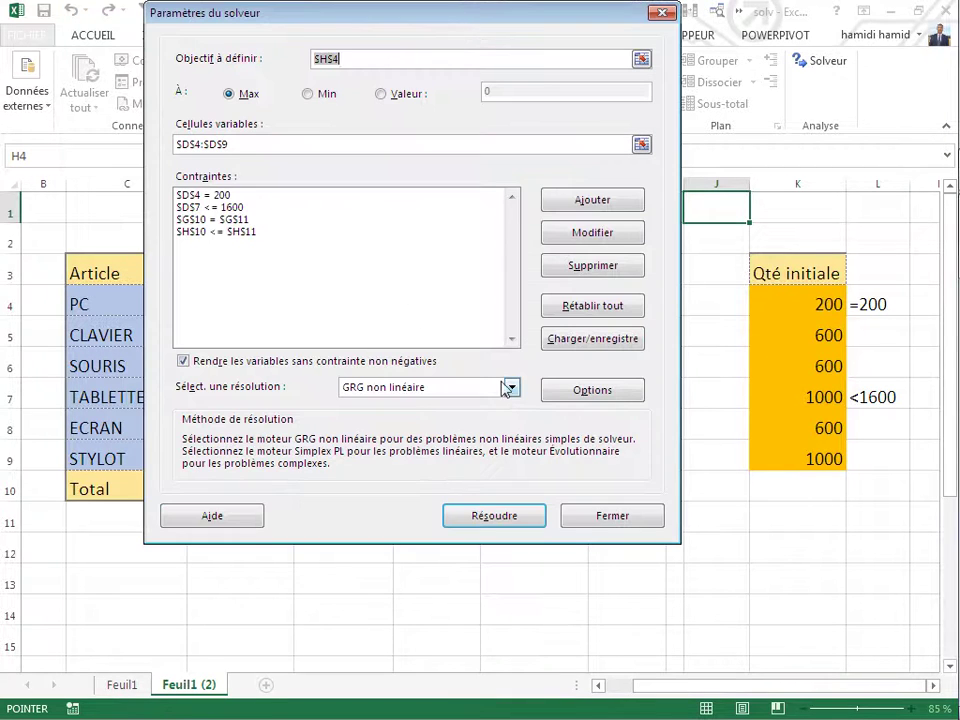
mouse_move(515, 13)
left_mouse_down()
mouse_move(585, 230)
mouse_move(536, 26)
left_mouse_up()
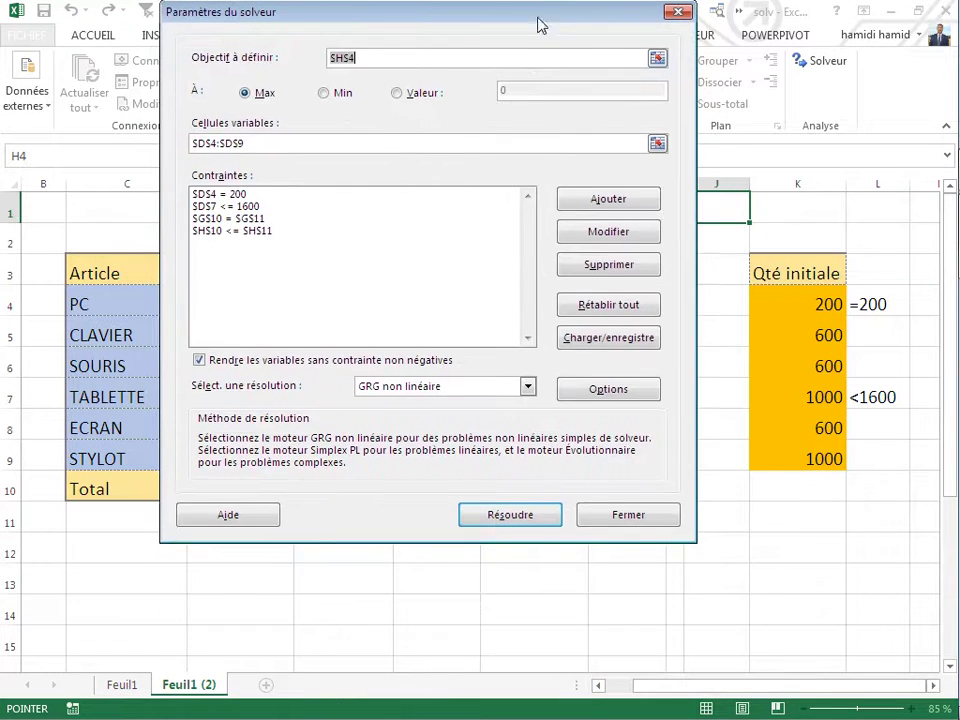
left_click(331, 98)
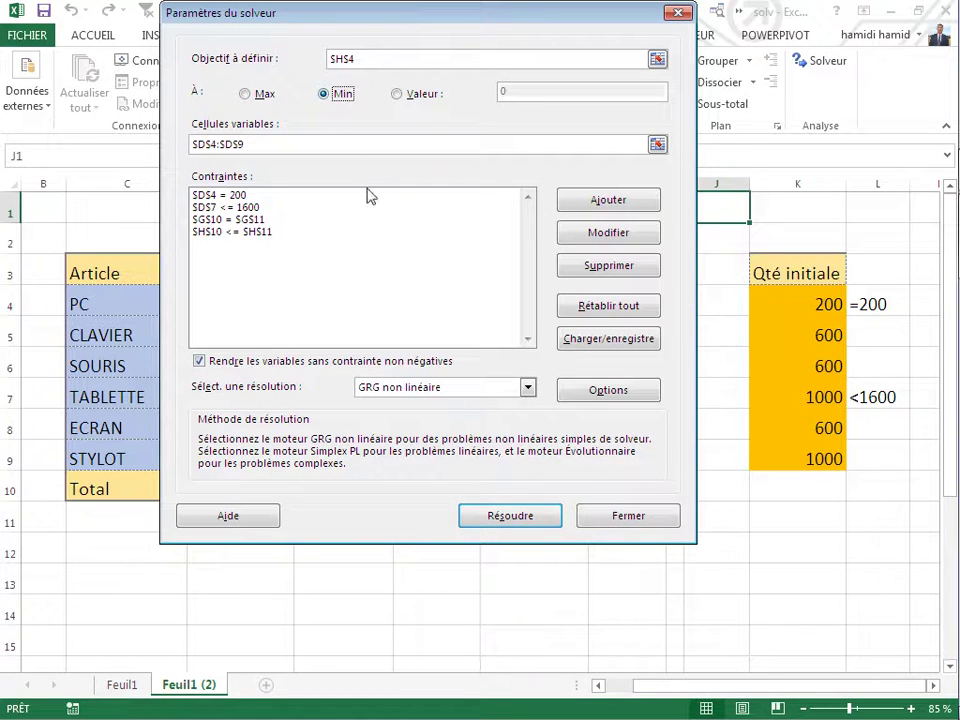
left_click(508, 518)
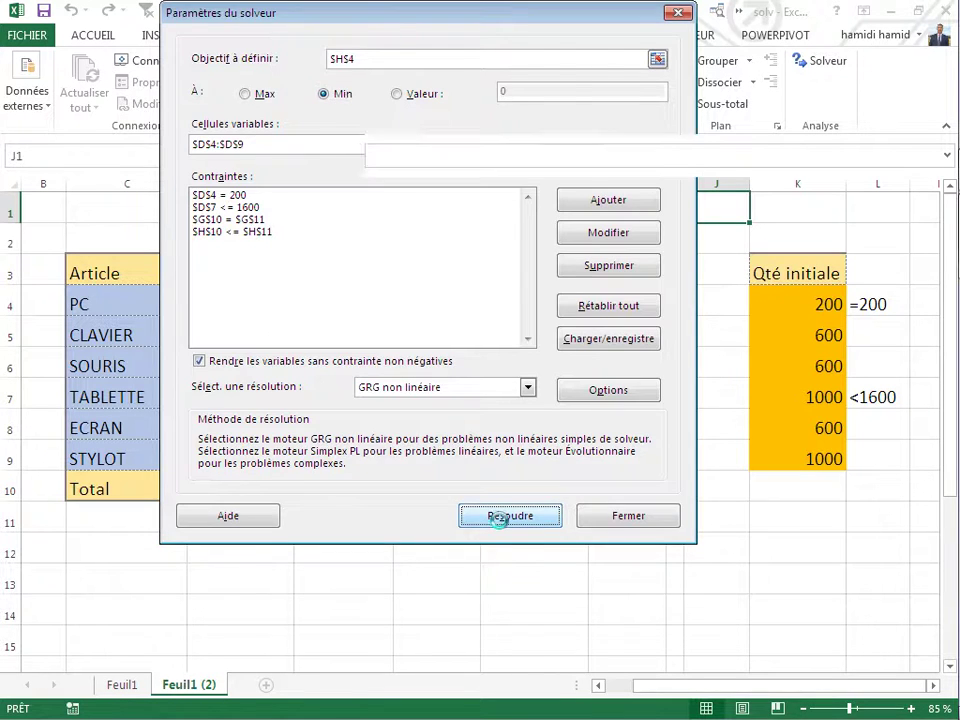
mouse_move(440, 217)
left_mouse_down()
mouse_move(478, 219)
mouse_move(521, 86)
left_mouse_up()
left_click(405, 272)
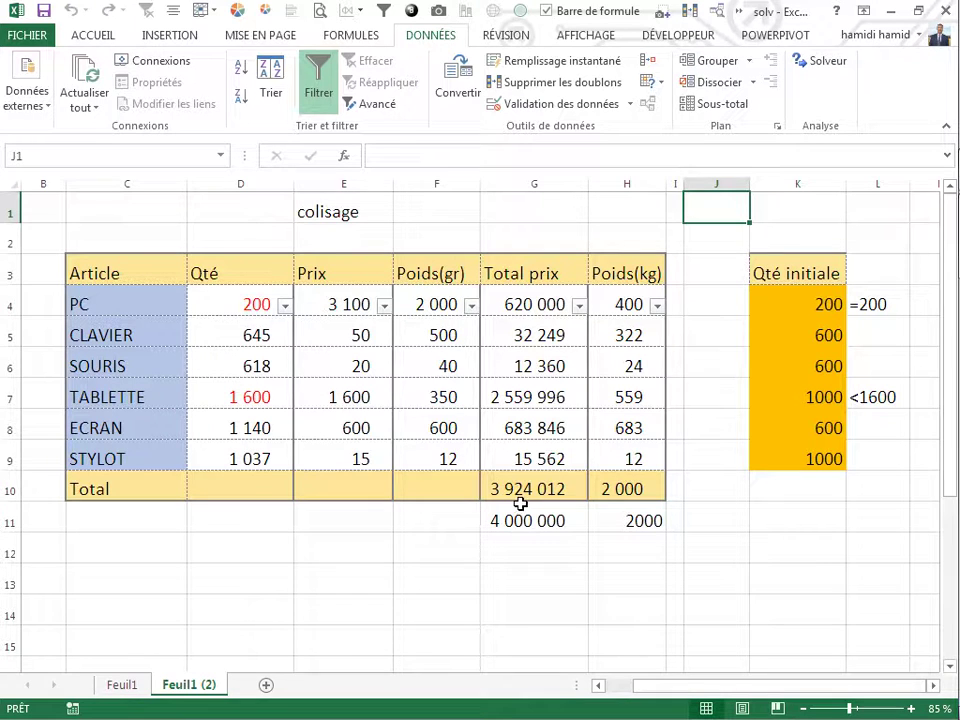
left_click(644, 517)
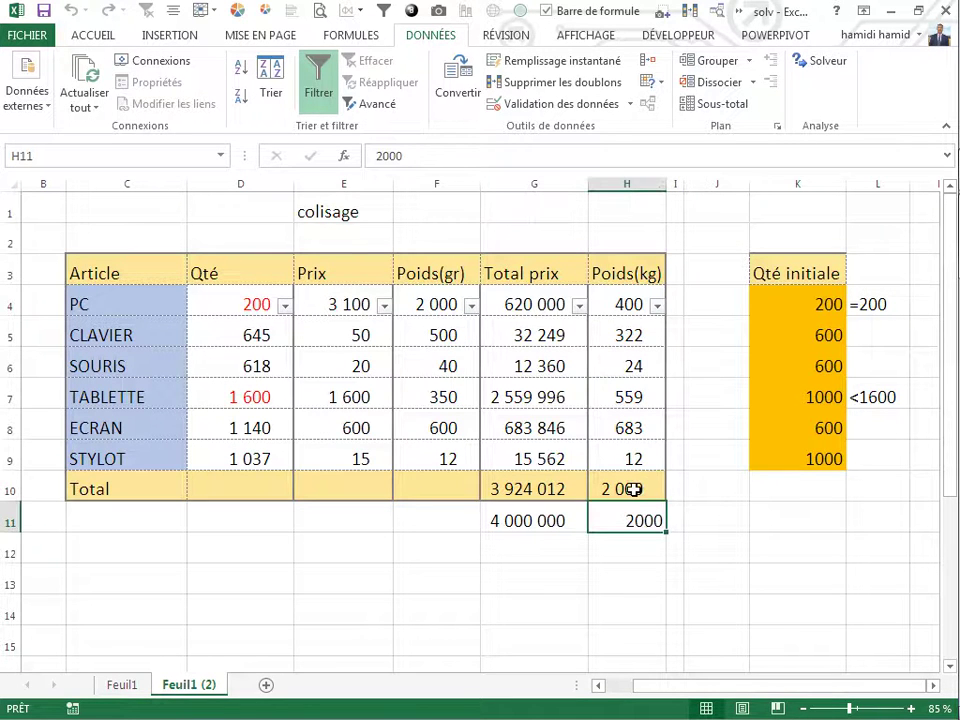
left_click(637, 495)
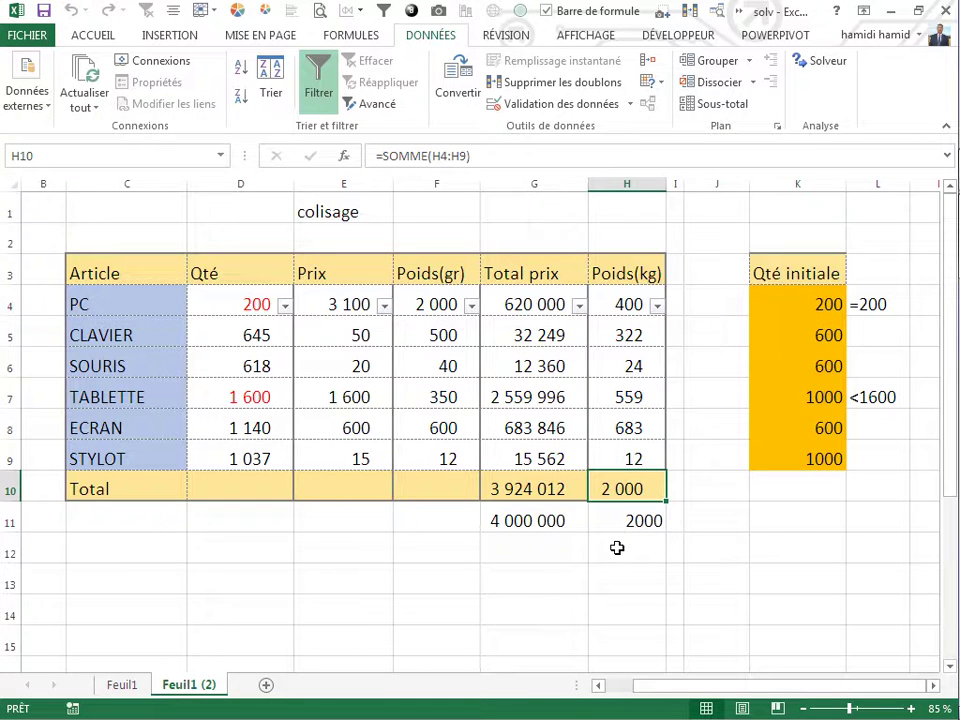
left_click(536, 544)
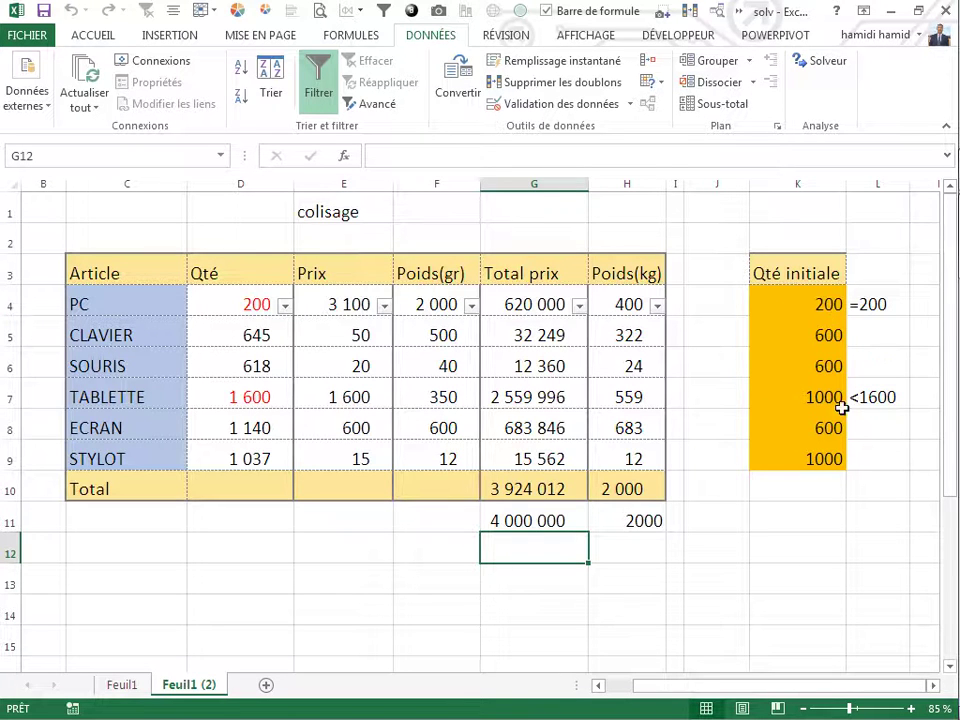
left_click(788, 337)
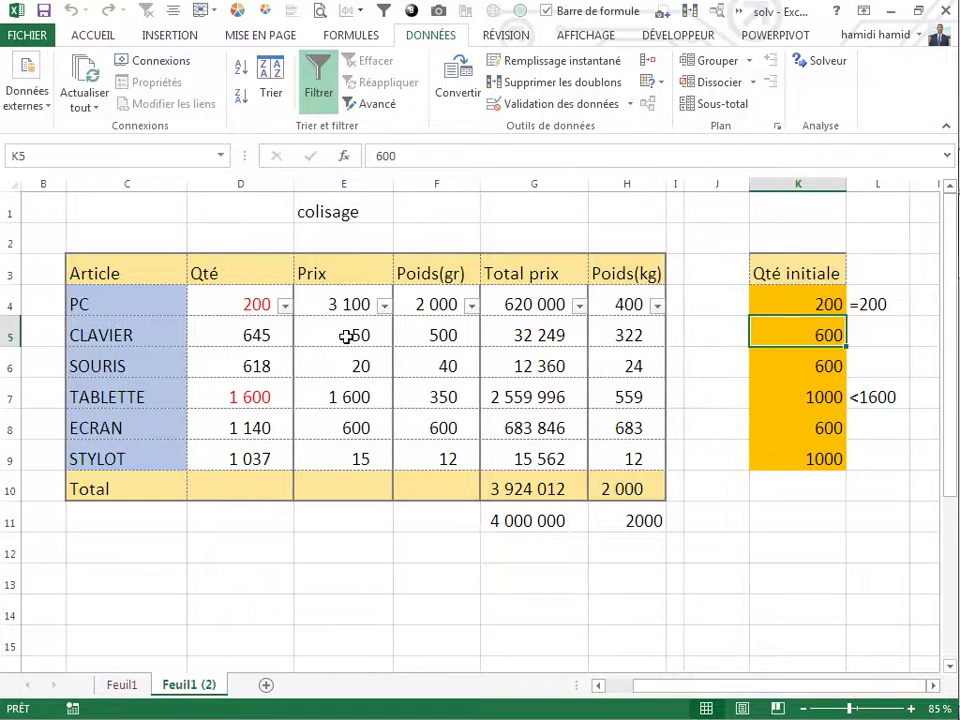
left_click(257, 335)
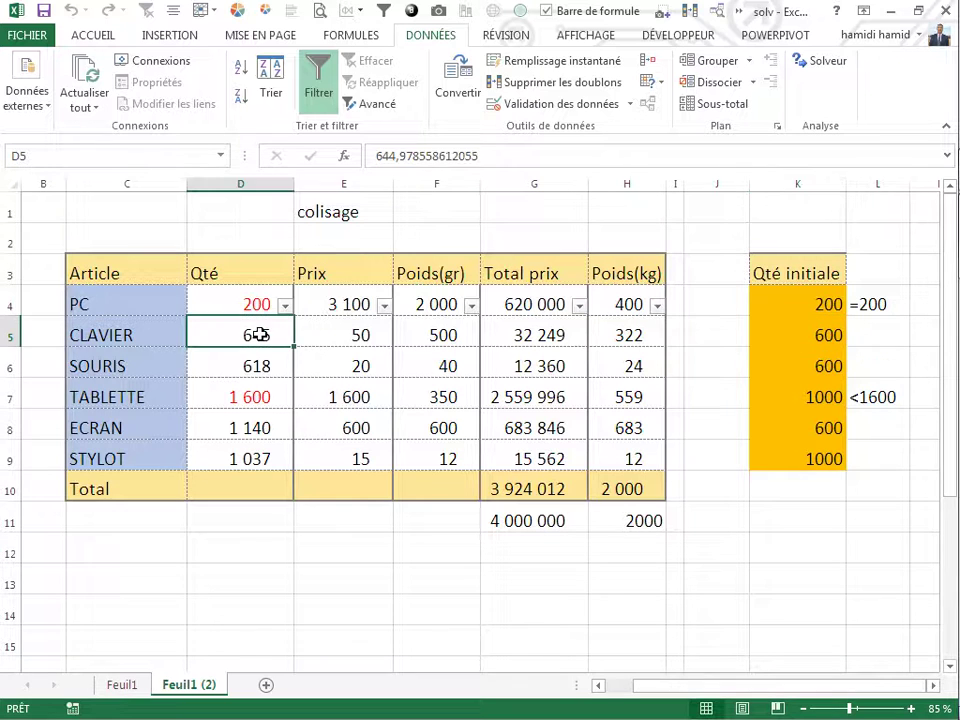
left_click(797, 369)
left_click(276, 369)
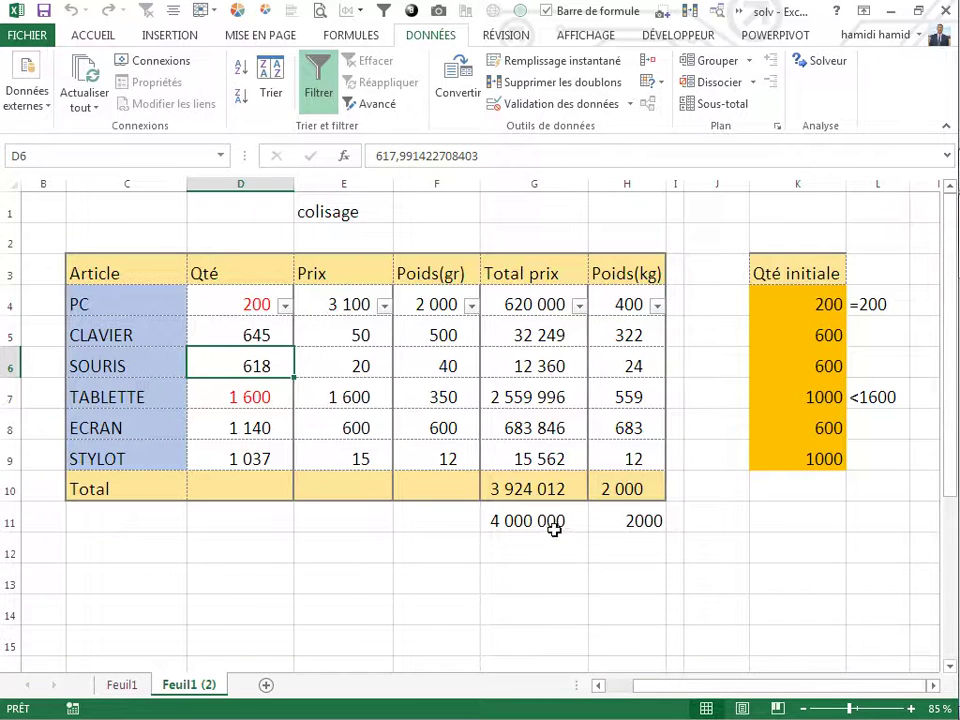
left_click(518, 555)
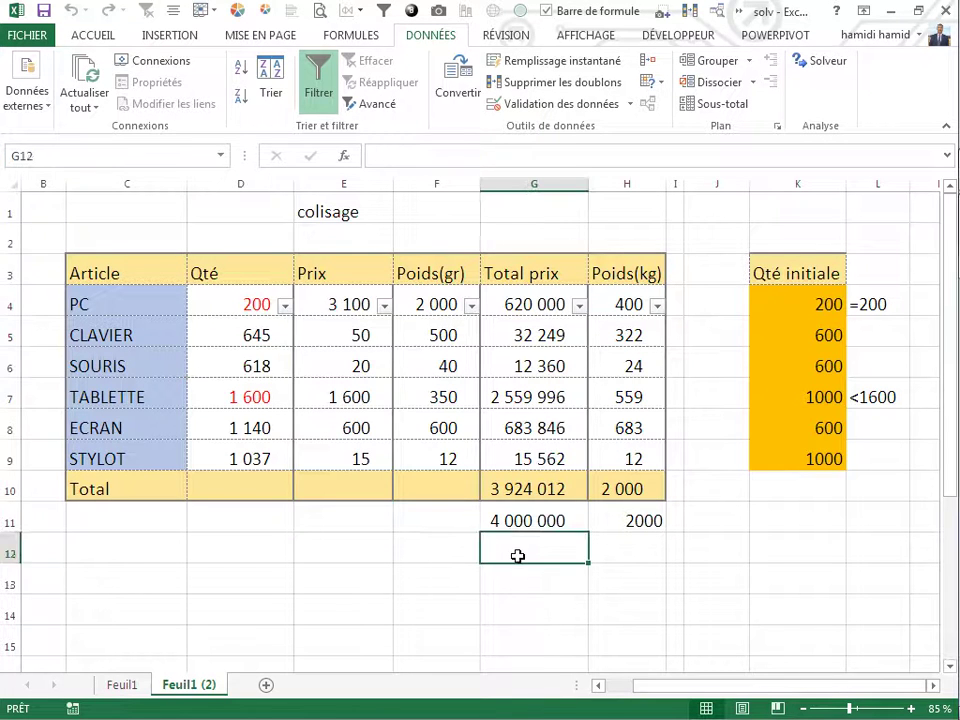
left_click(531, 573)
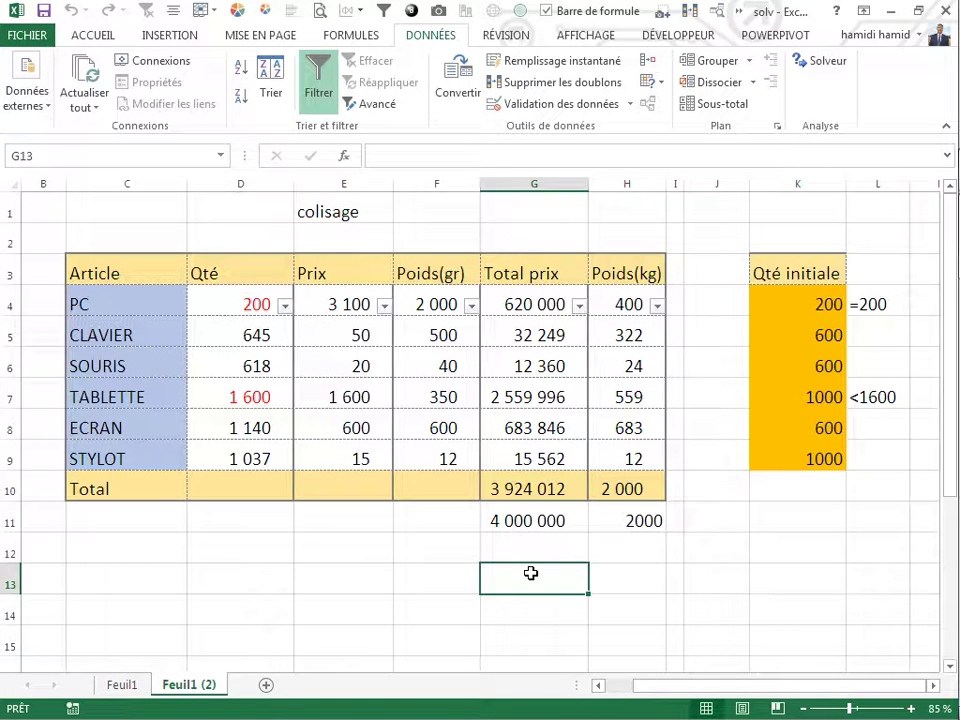
- Enter the author's name in G13 and the date 09-10-2016 in G14
type("SIHAMIDI")
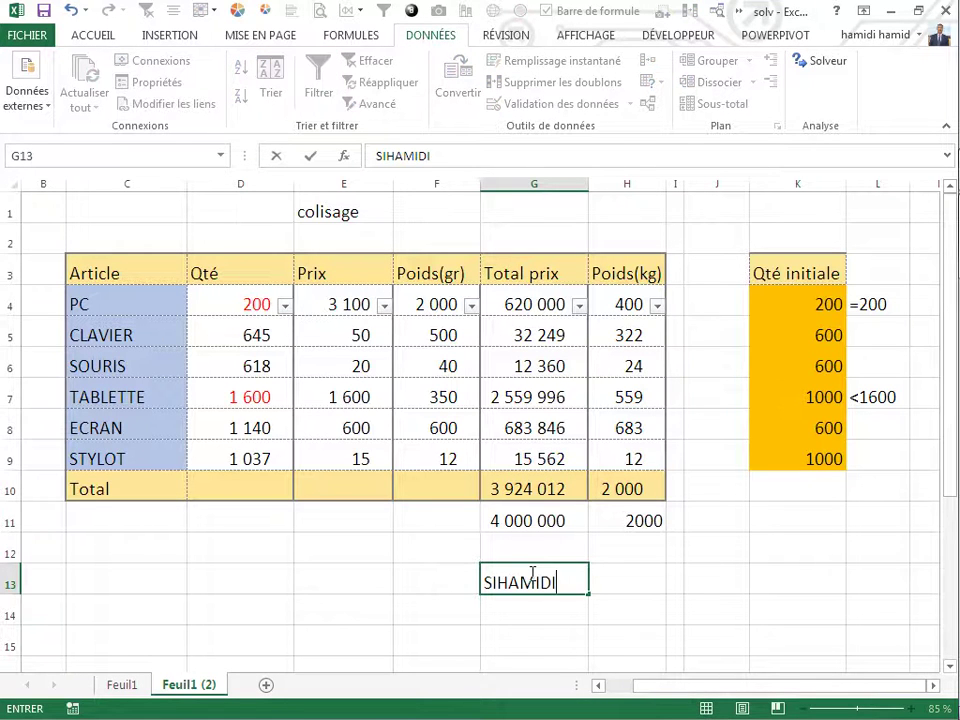
key("Return")
type("09-10-2016")
key("Return")
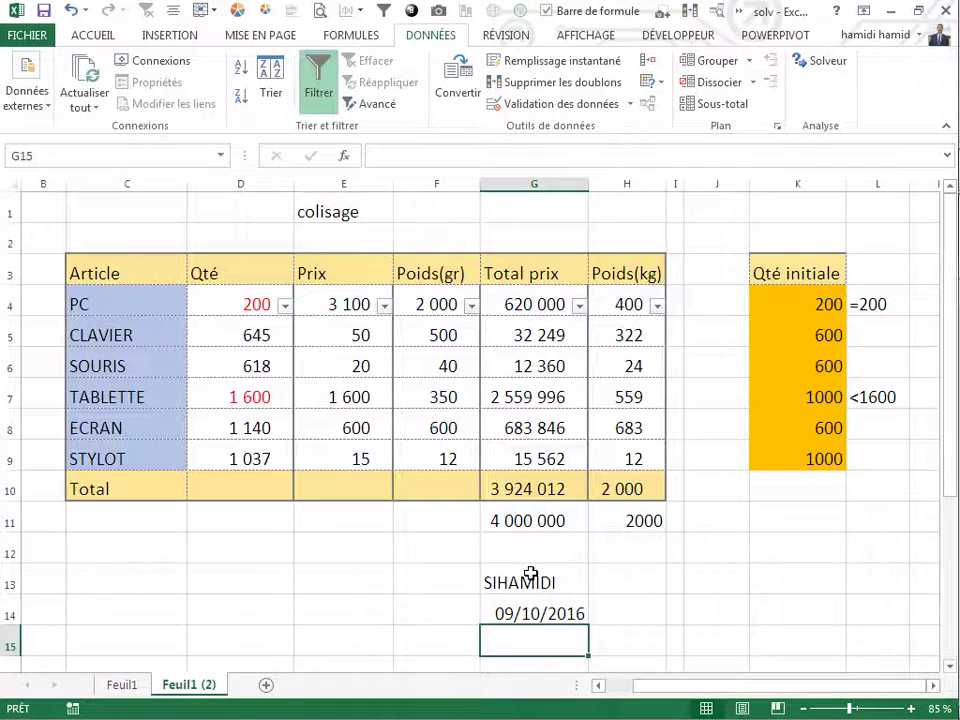